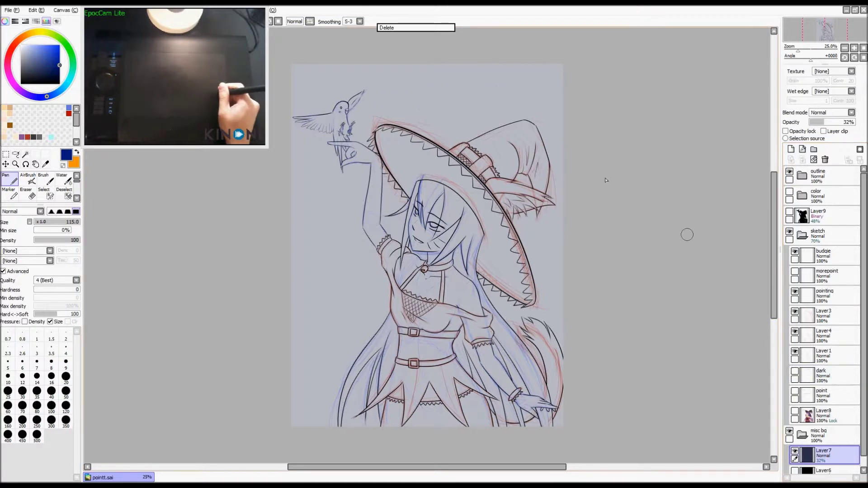
- Collapse the sketch folder and set the opacity of Layer7 in the misc bg folder to 36%
left_click(795, 372)
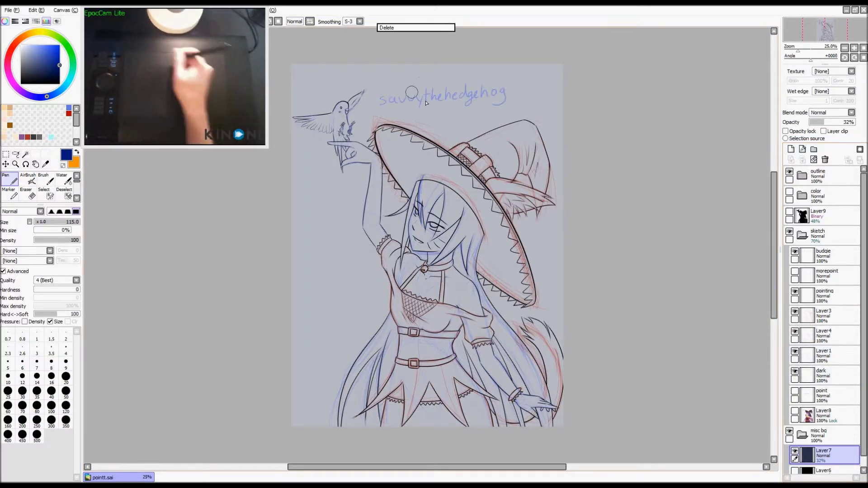
left_click(795, 372)
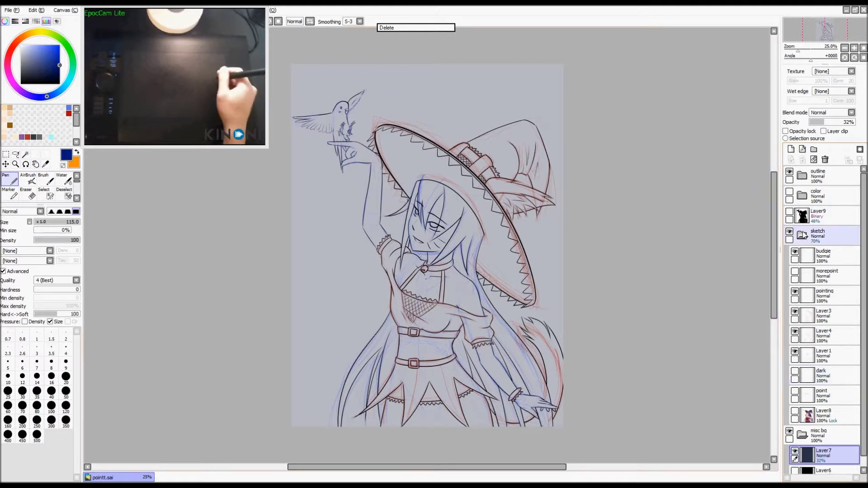
left_click(796, 236)
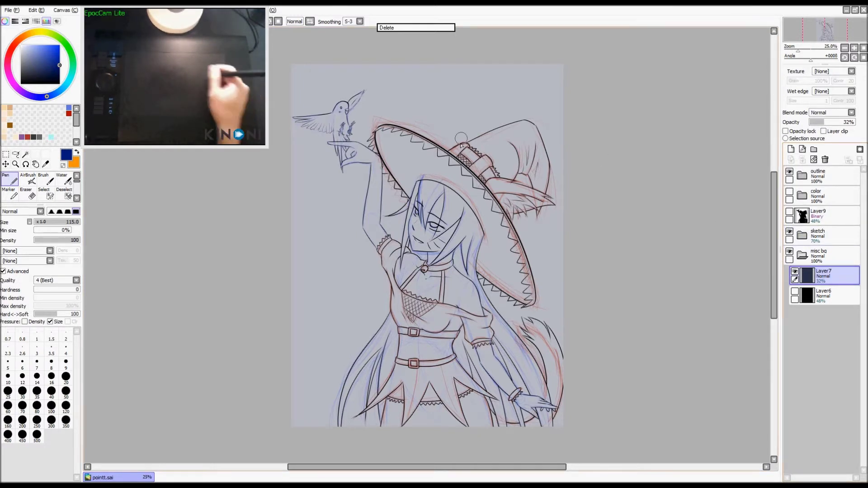
left_click(795, 272)
left_click(795, 271)
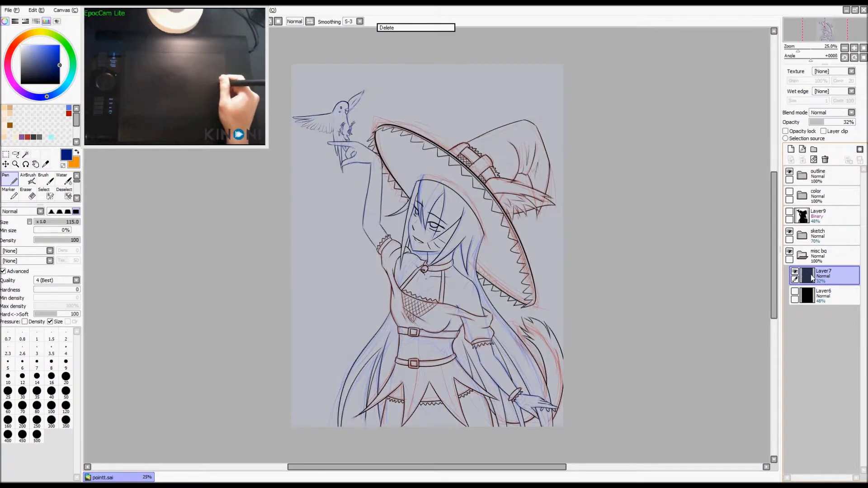
mouse_move(829, 125)
left_mouse_down()
mouse_move(856, 123)
mouse_move(827, 124)
left_mouse_up()
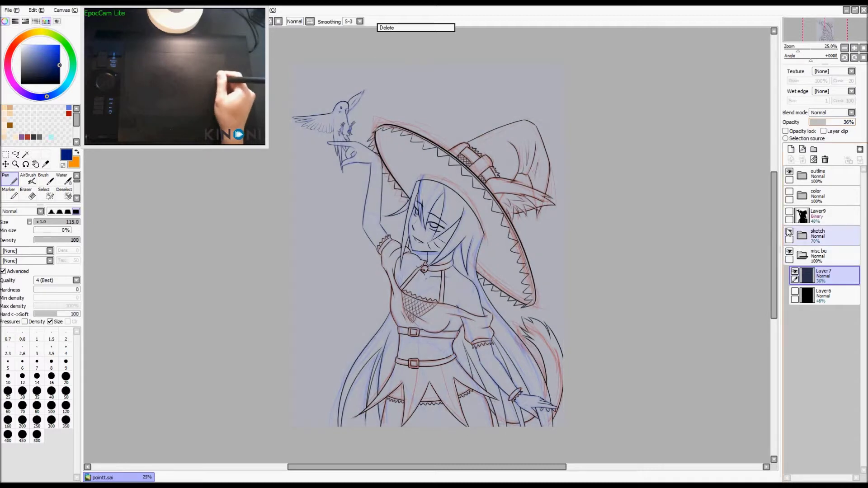
- Hide the sketch folder while keeping the outline folder visible
left_click(790, 233)
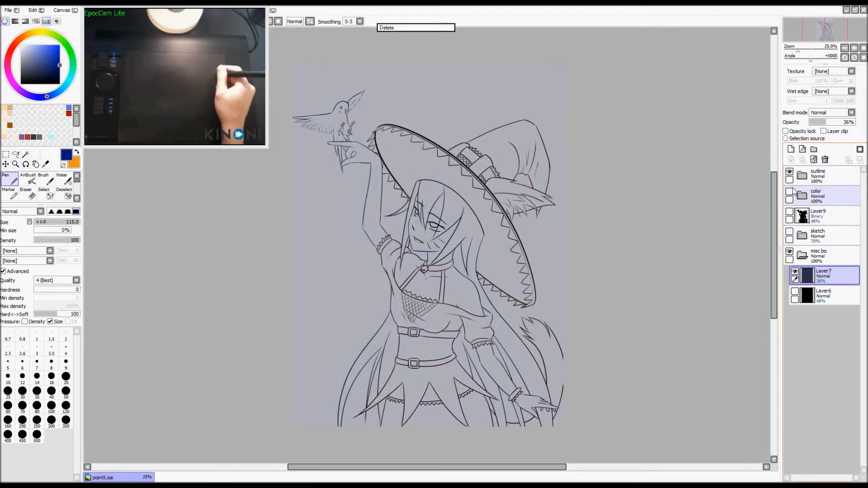
left_click(789, 172)
left_click(789, 172)
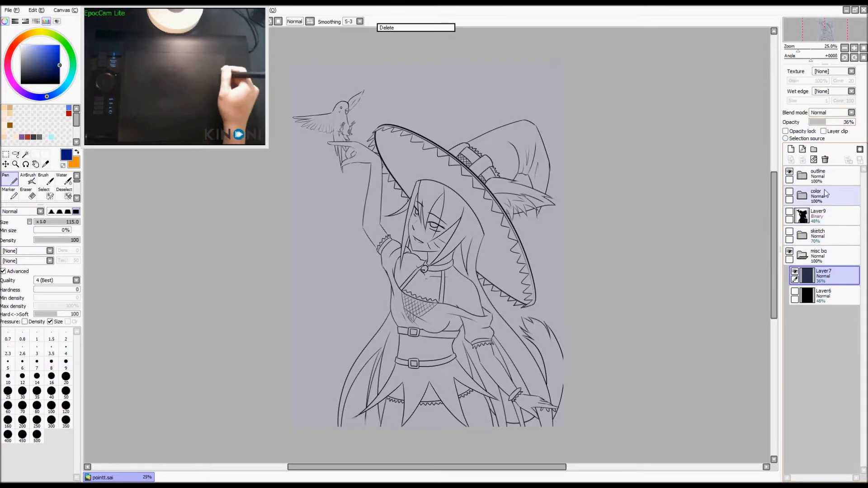
- Create a new layer folder above the existing color folder and name it "color"
left_click(813, 149)
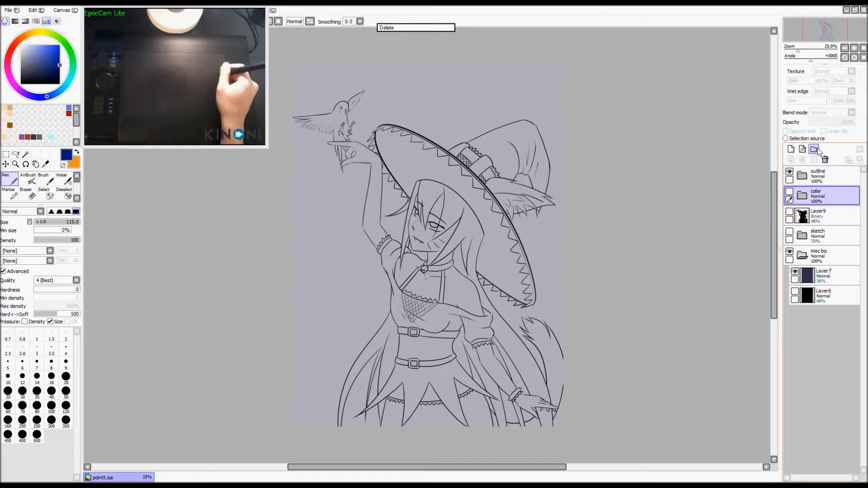
double_click(821, 194)
type("color")
key("Return")
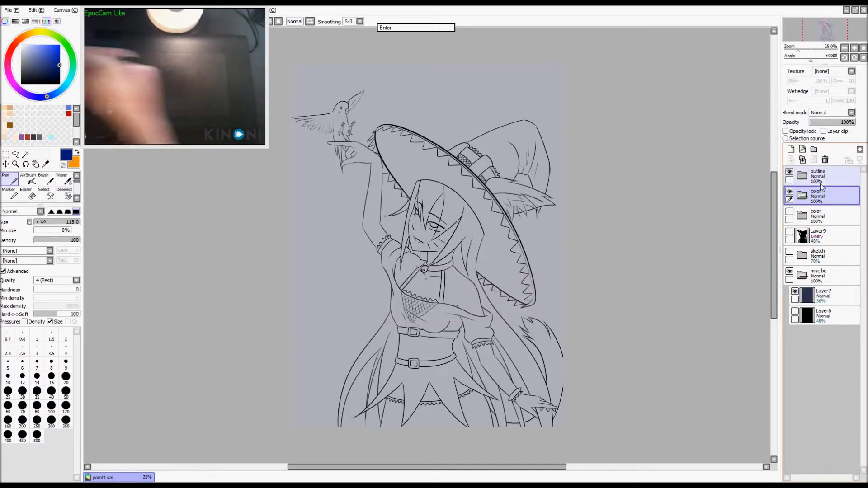
- Add a new empty layer inside the new color folder
left_click(809, 211)
left_click(813, 195)
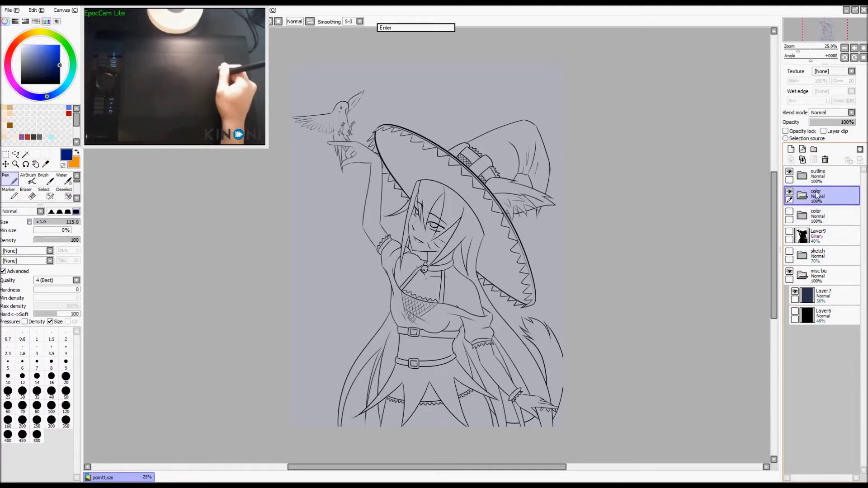
double_click(816, 194)
left_click(503, 307)
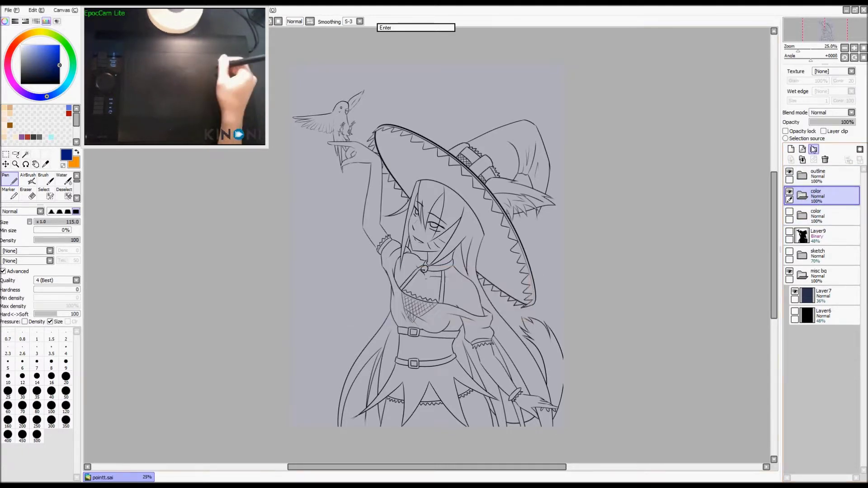
left_click(790, 149)
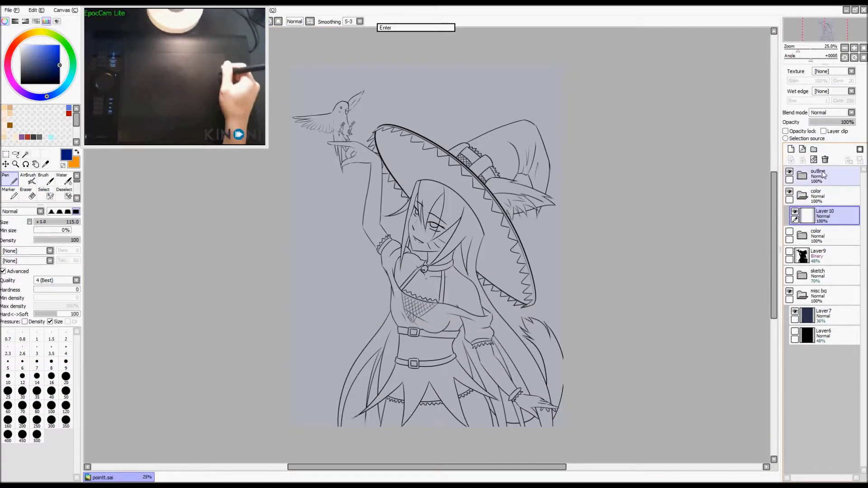
- Expand the outline and witch folders, hide the face layer, and make the witch folder active
left_click(802, 175)
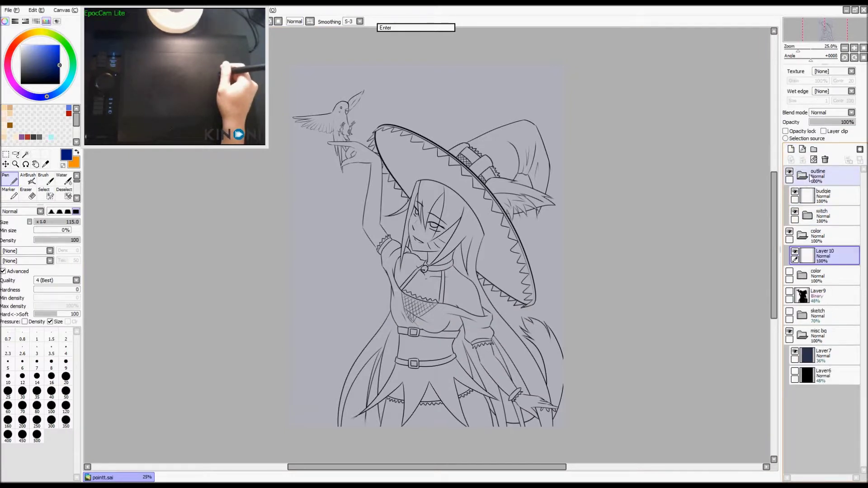
left_click(808, 216)
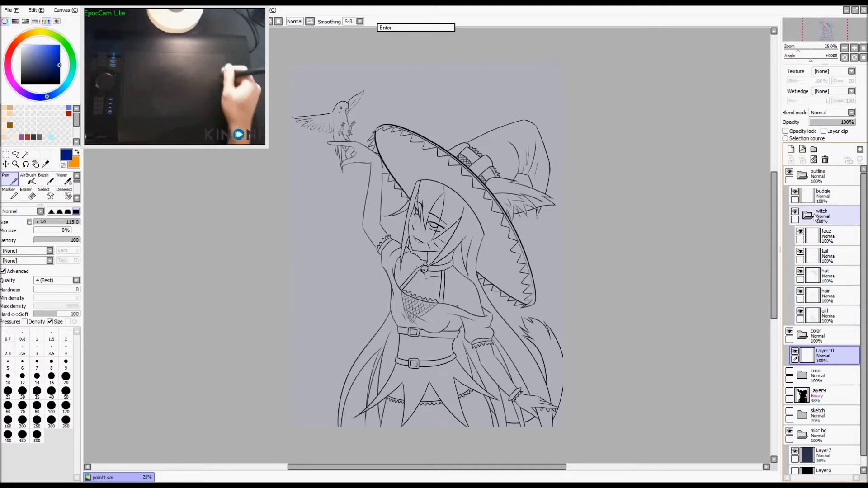
left_click(800, 232)
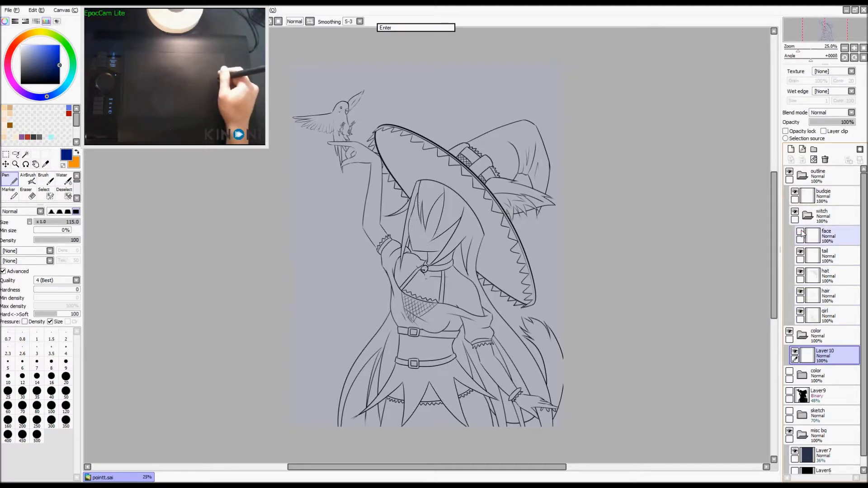
left_click(823, 221)
- Try to select the witch's raised arm with the Magic Wand in Color Difference mode
left_click(25, 154)
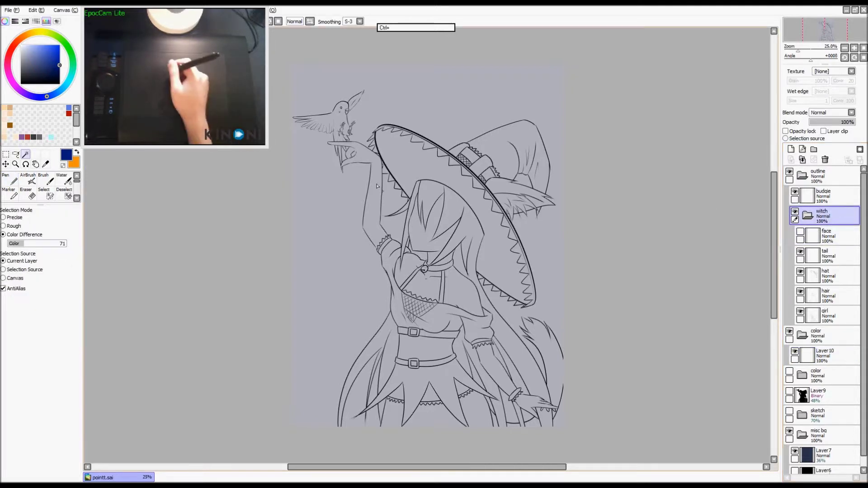
key("z")
key("z")
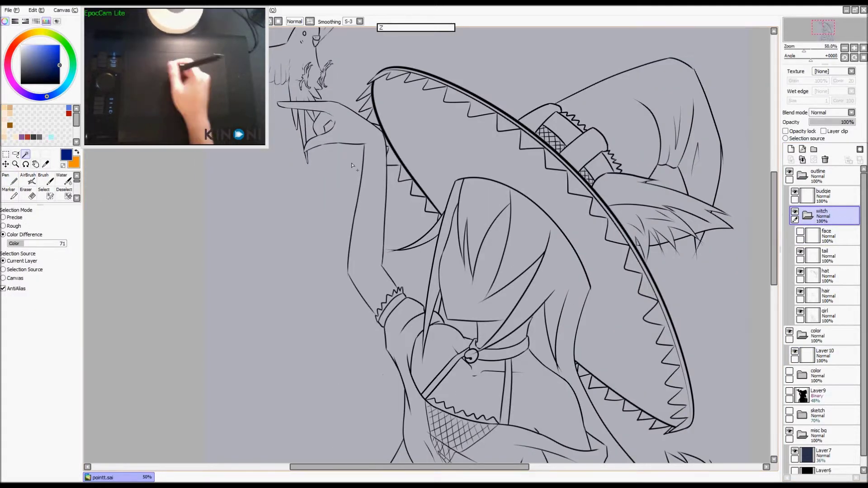
left_click(346, 140)
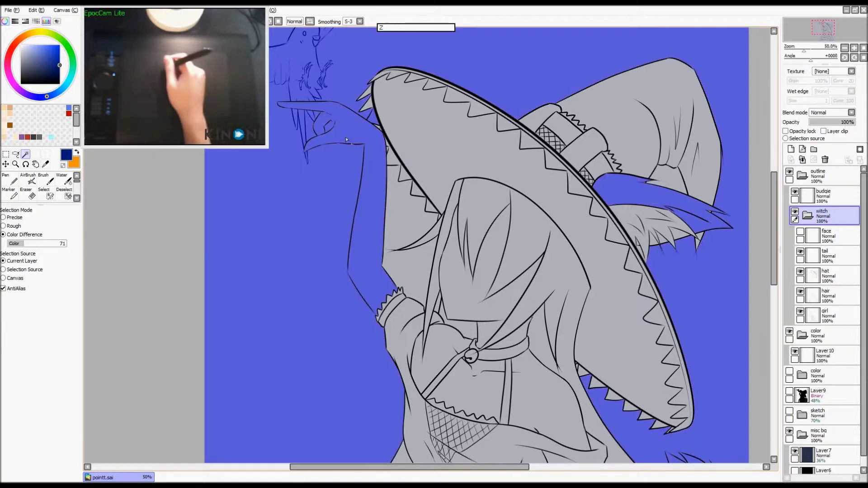
key("ctrl+z")
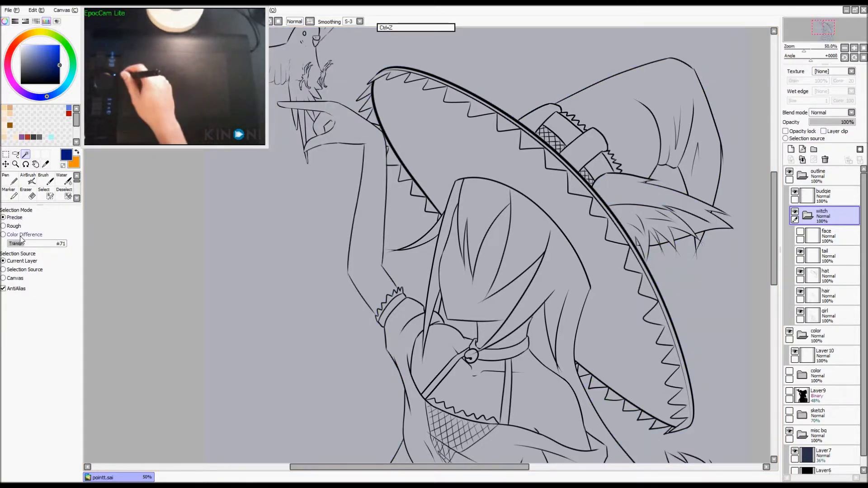
- Using the Magic Wand in Precise mode with transparency difference 45, select the raised arm, face, neck and both parts of the bare chest
left_click_drag(19, 245, 15, 244)
left_click(333, 142)
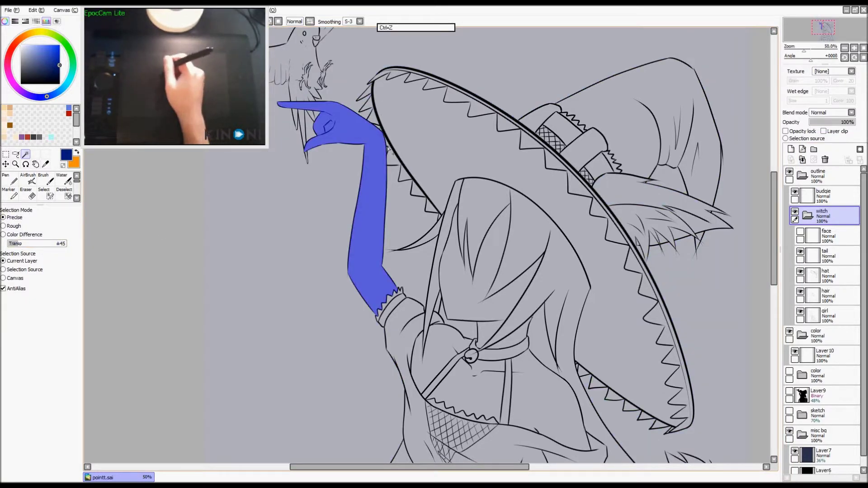
left_click(478, 302)
left_click_drag(508, 309, 498, 295)
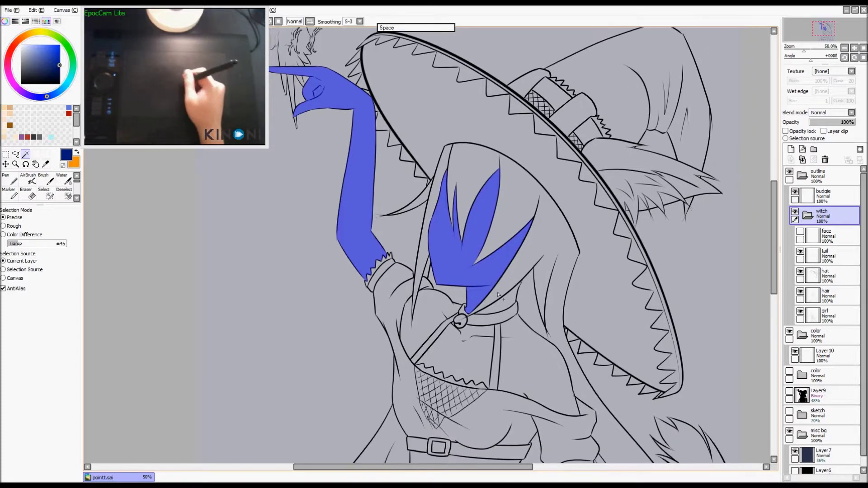
left_click(472, 360)
left_click(423, 332)
- Try to add the bare shoulder beside the dress strap to the skin selection
key("z")
key("z")
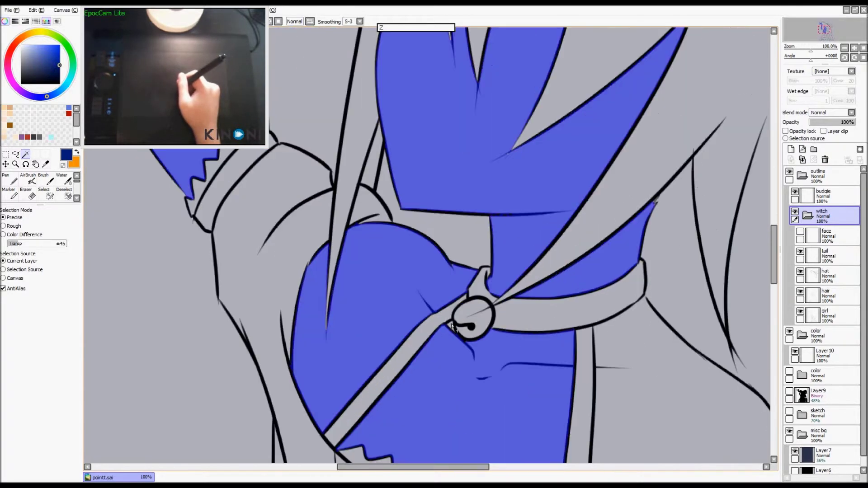
scroll(611, 373, "down", 2)
left_click(625, 378)
left_click_drag(623, 385, 415, 314)
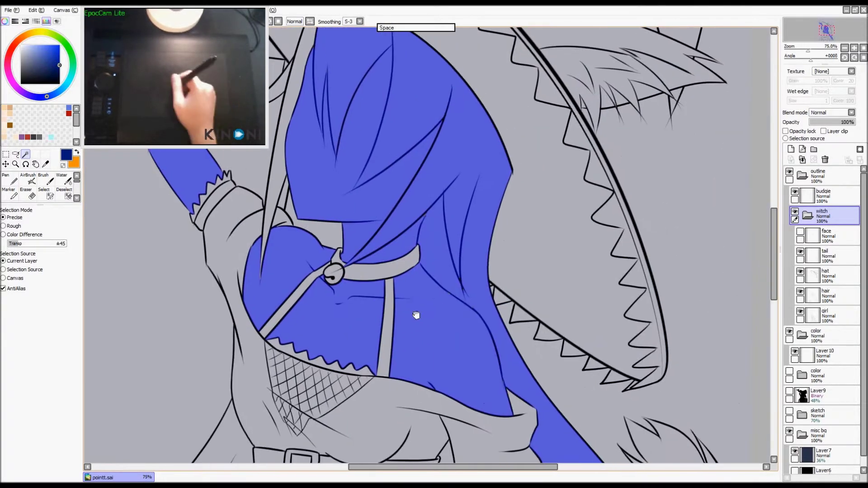
key("ctrl+z")
- Lower the wand's transparency difference to 19 and add the bare shoulder, lowered arm and hand to the selection
left_click_drag(16, 243, 13, 243)
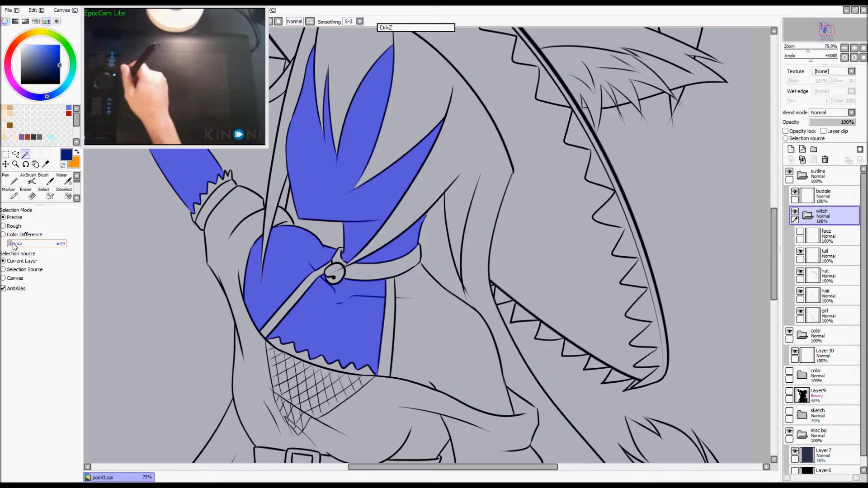
left_click(437, 331)
left_click_drag(437, 332, 359, 227)
left_click_drag(310, 369, 353, 180)
left_click(573, 247)
left_click_drag(579, 277, 456, 208)
left_click(548, 285)
left_click_drag(571, 302, 475, 285)
- Add the three fingertips beneath the lowered hand to the skin selection
key("z")
key("z")
key("z")
key("z")
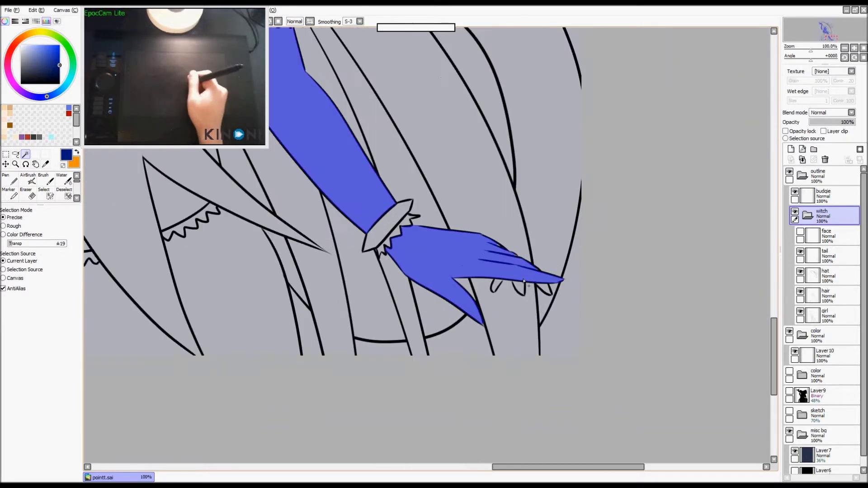
left_click(473, 289)
left_click(541, 297)
left_click(617, 306)
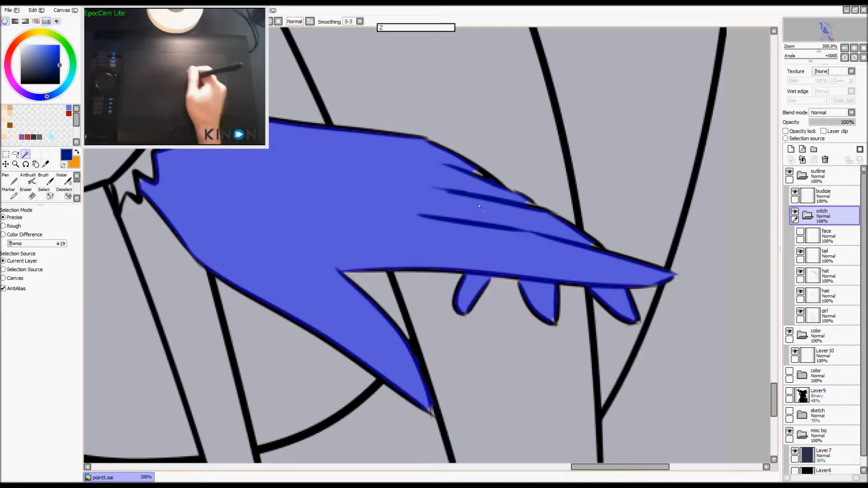
- Brush the unselected gaps in the lowered hand's fingers into the selection with the Select brush, reducing its size to 4 for the fingertips
key("a")
left_click_drag(457, 209, 465, 211)
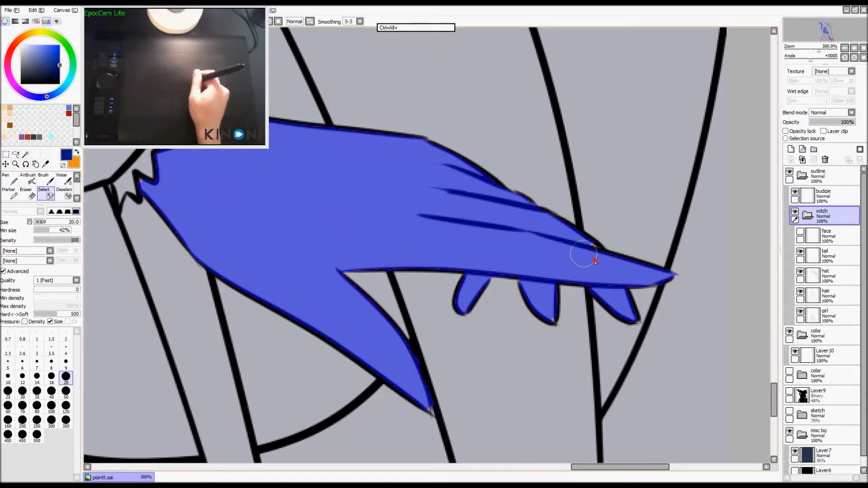
left_click_drag(553, 283, 550, 309)
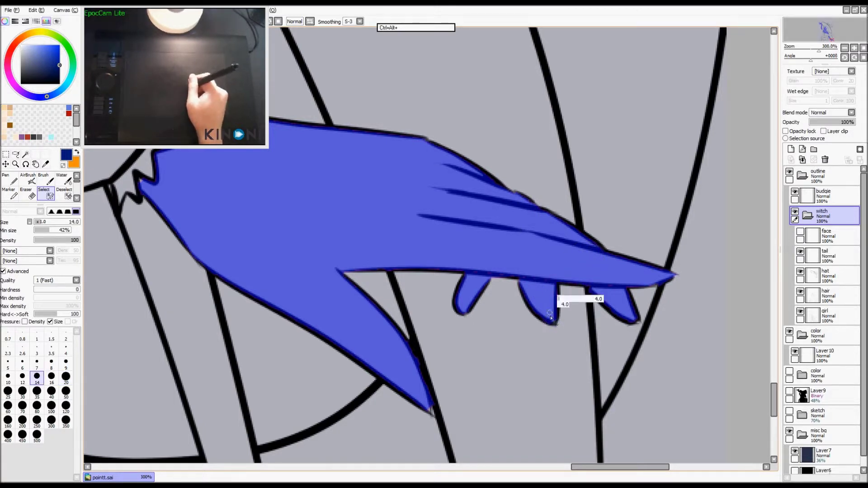
left_click_drag(551, 318, 554, 322)
scroll(434, 371, "down", 3)
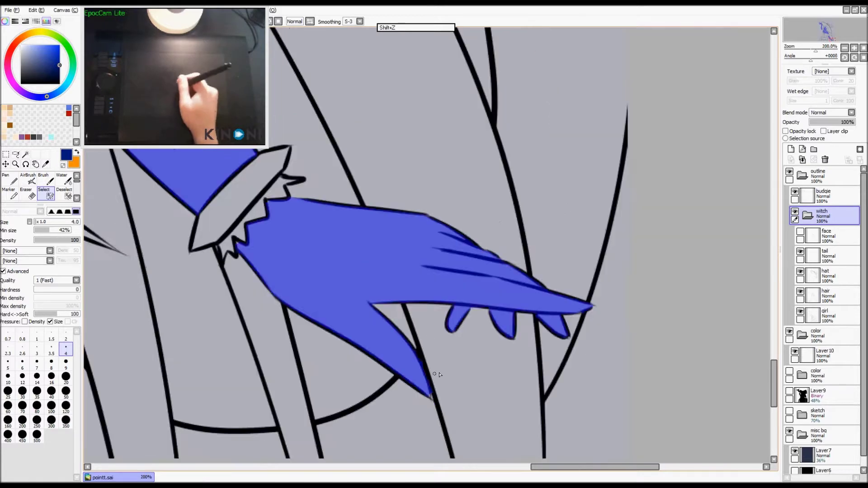
left_click_drag(378, 294, 504, 385)
left_click_drag(389, 251, 519, 405)
scroll(457, 262, "down", 4)
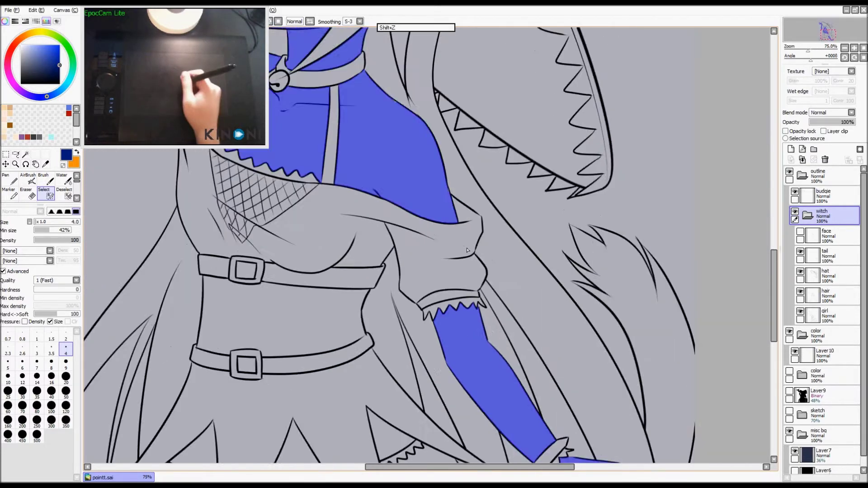
left_click_drag(434, 190, 439, 289)
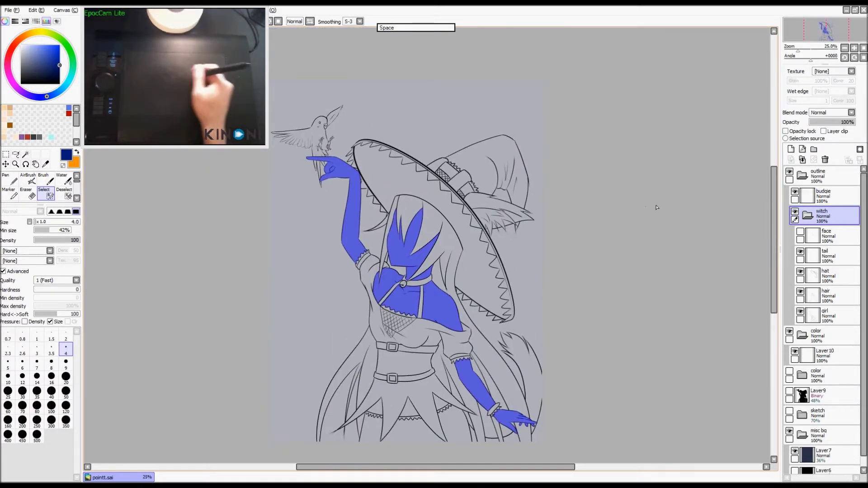
- Rename Layer10 to "skin" and fill the selected skin areas on it with the pale cream swatch colour
left_click(824, 356)
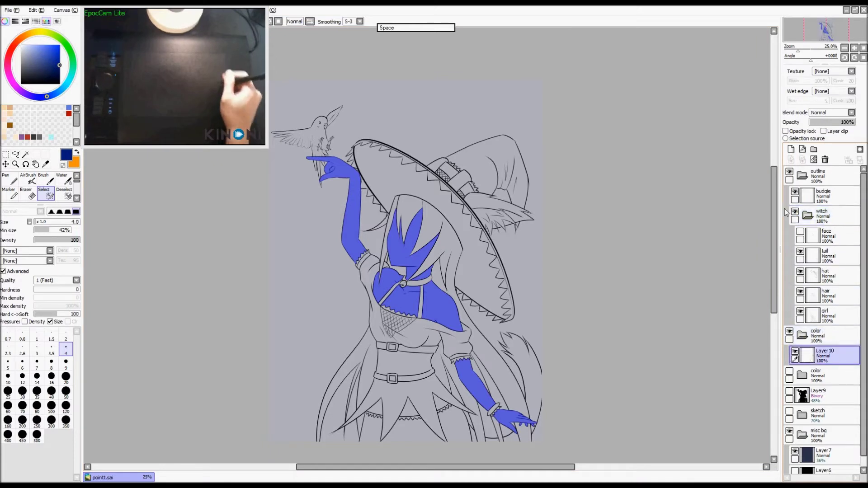
double_click(826, 355)
type("skin")
key("Return")
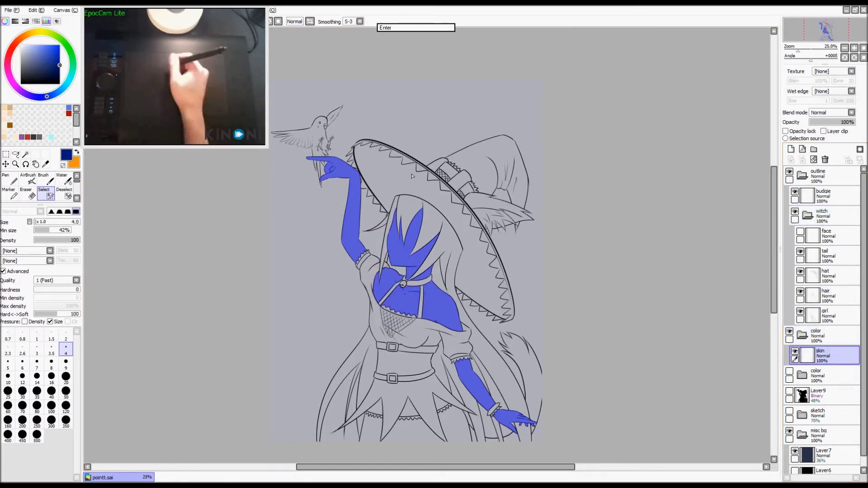
left_click(7, 128)
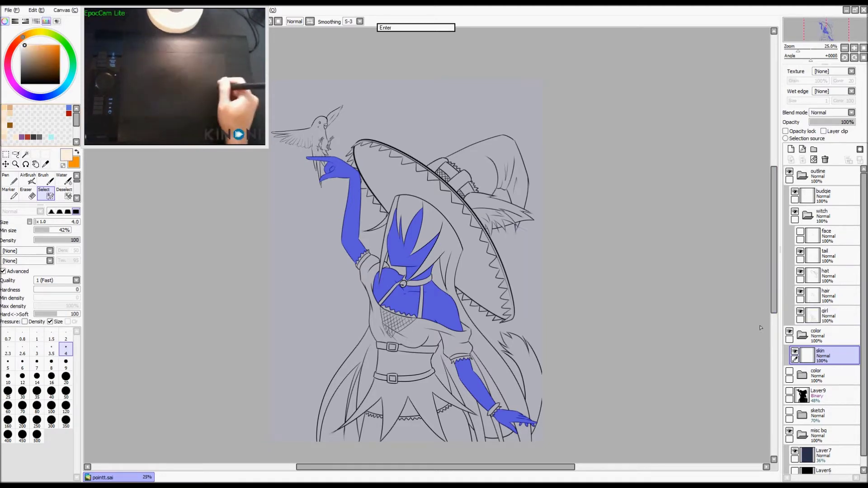
key("ctrl+f")
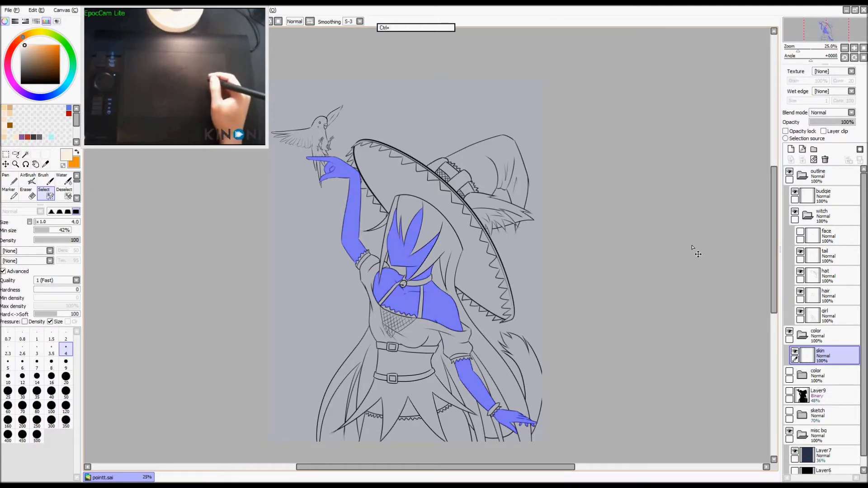
- Clear the selection around the filled skin areas
key("ctrl+d")
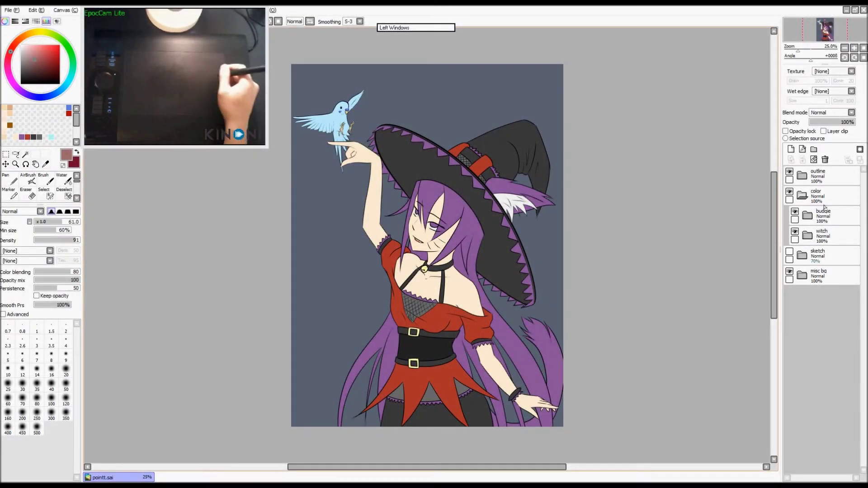
- Add a new layer directly above the budgie folder inside the color folder
left_click(806, 197)
left_click(803, 196)
left_click(803, 196)
left_click(825, 216)
left_click(825, 217)
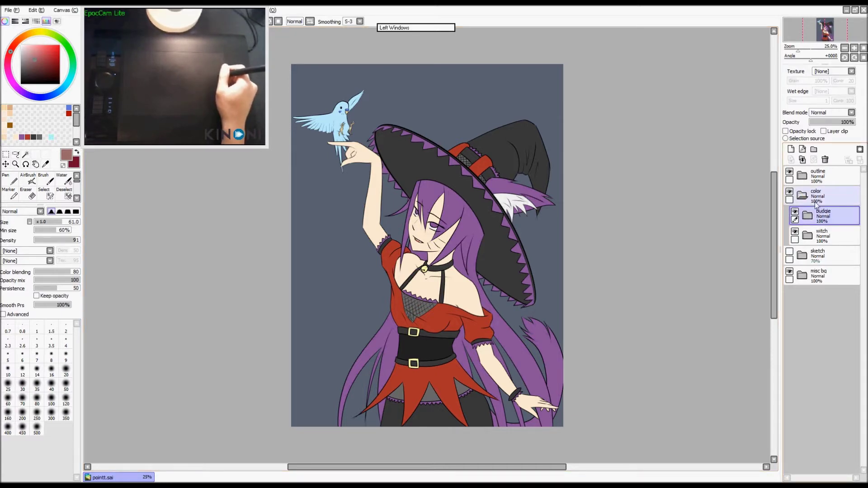
left_click(791, 149)
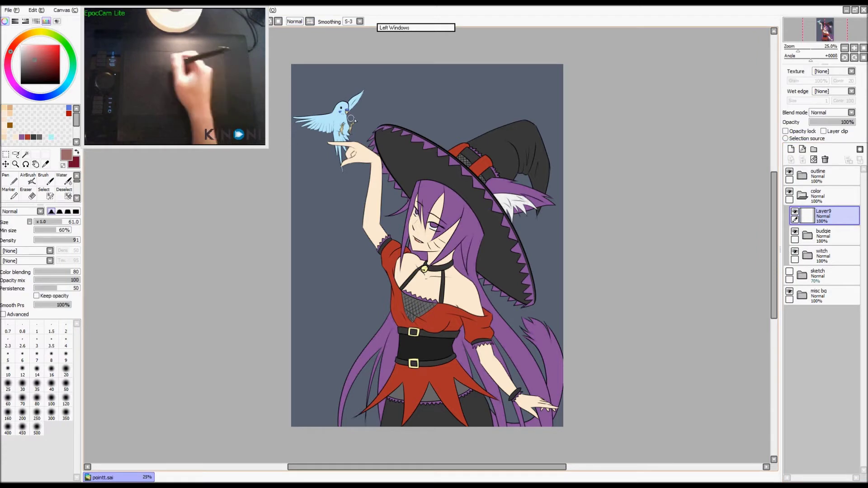
- Paint a pale yellow light source with two outward arrows in the canvas's upper-left corner using the Pen
left_click(20, 45)
left_click(38, 35)
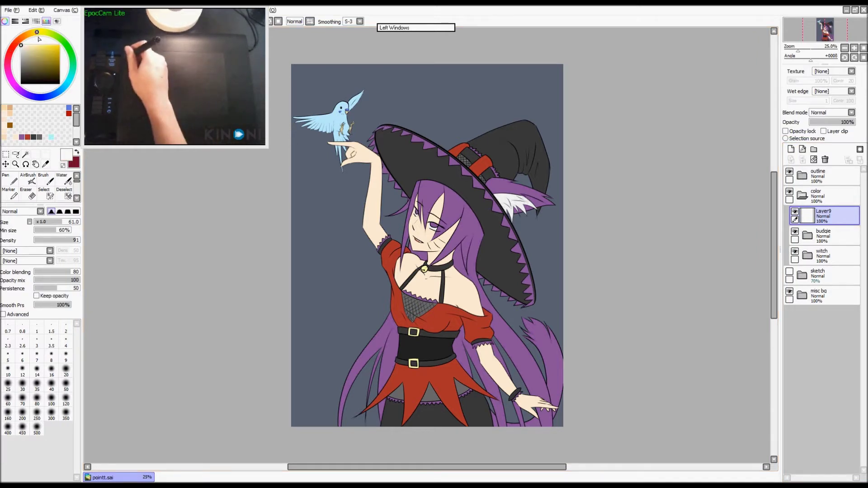
key("b")
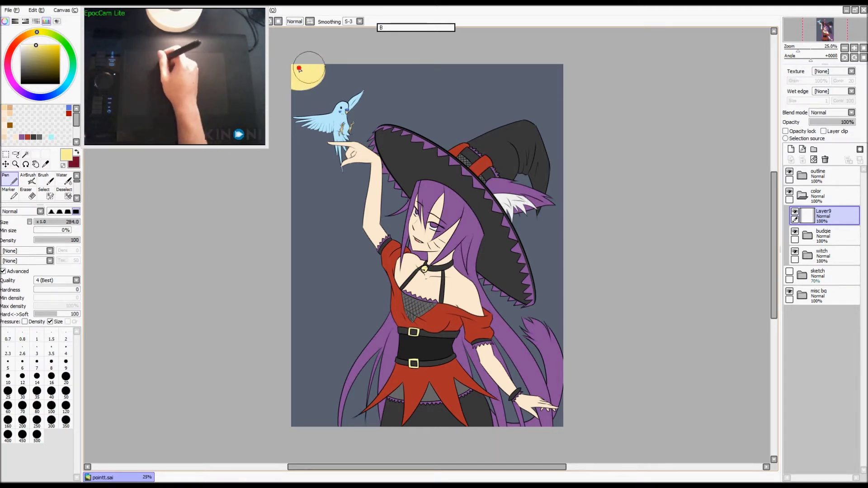
key("ctrl+z")
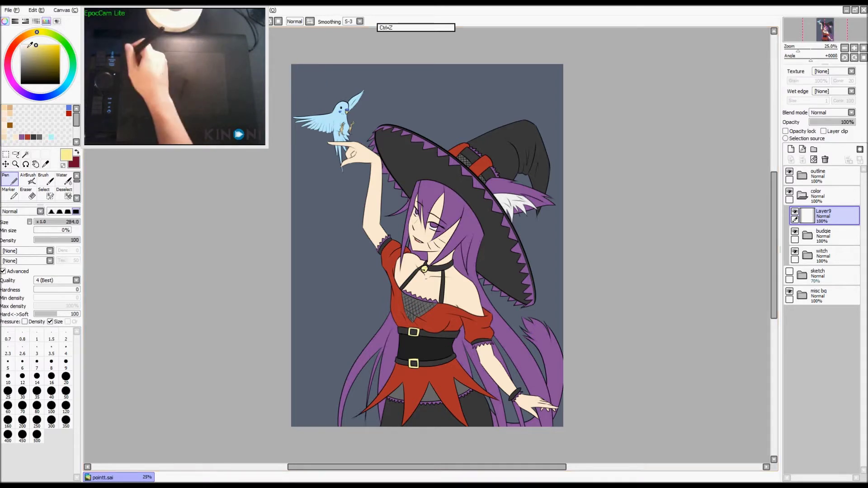
left_click_drag(292, 66, 340, 83)
key("ctrl+z")
mouse_move(328, 84)
left_mouse_down()
mouse_move(299, 82)
mouse_move(309, 102)
left_mouse_up()
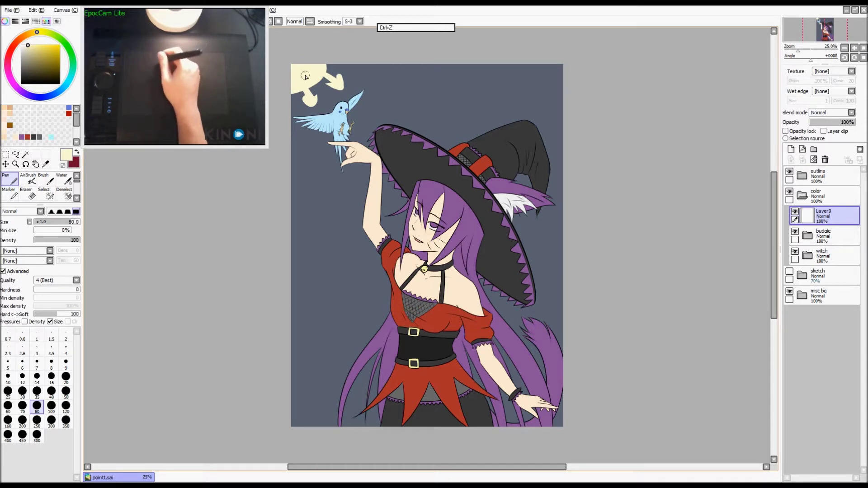
- Airbrush a soft grey cloud in the canvas's upper-right corner at size 193
key("a")
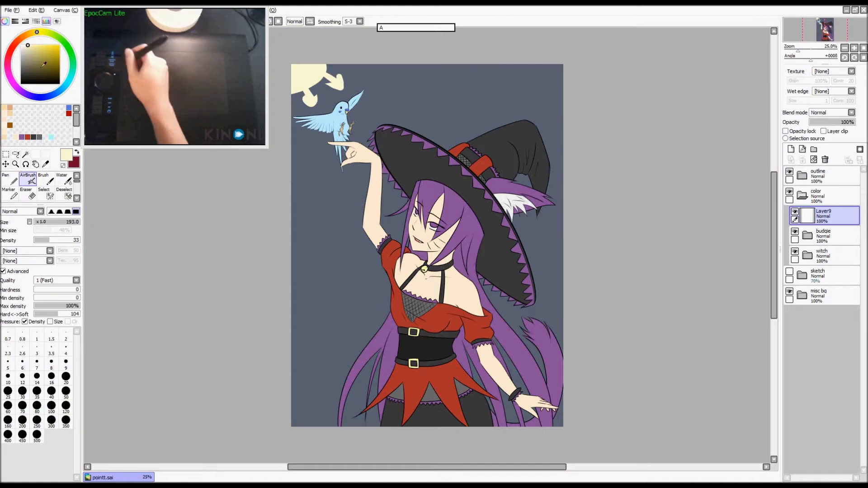
key("ctrl+z")
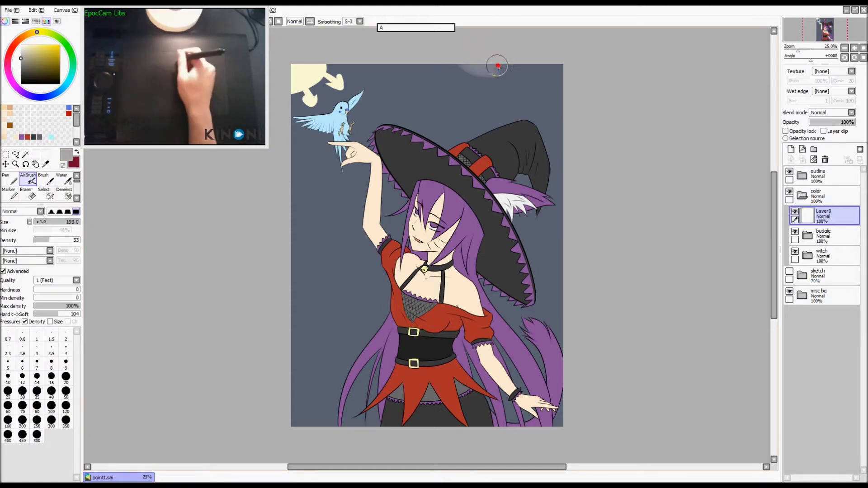
mouse_move(525, 68)
left_mouse_down()
mouse_move(542, 70)
mouse_move(504, 63)
mouse_move(560, 74)
mouse_move(514, 57)
mouse_move(565, 74)
left_mouse_up()
key("ctrl+z")
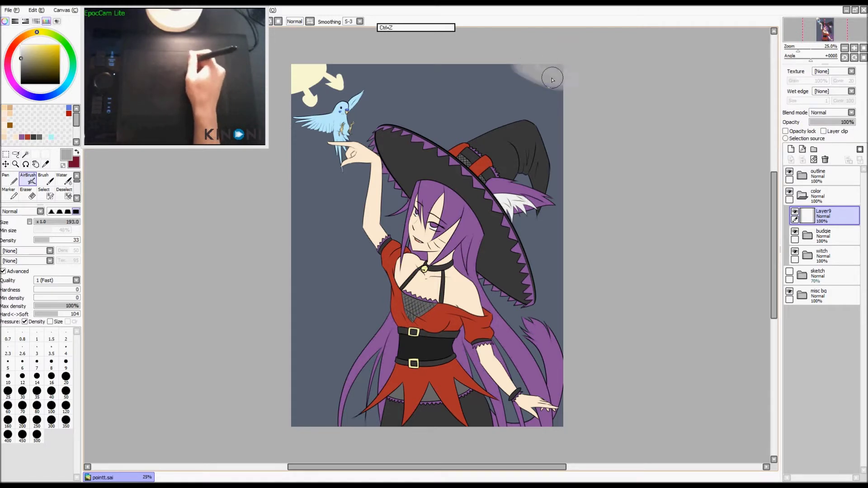
mouse_move(516, 68)
left_mouse_down()
mouse_move(574, 100)
mouse_move(495, 59)
mouse_move(548, 58)
left_mouse_up()
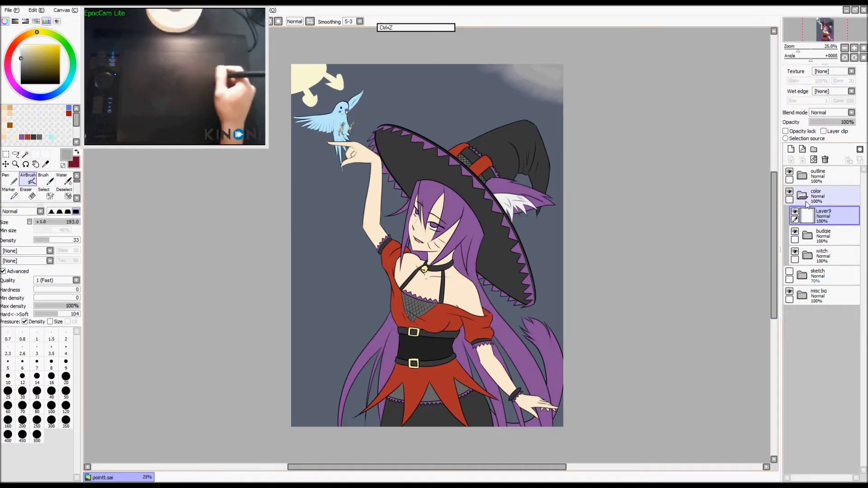
- Expand the witch color folder and rename the light-source layer to "light"
left_click(808, 256)
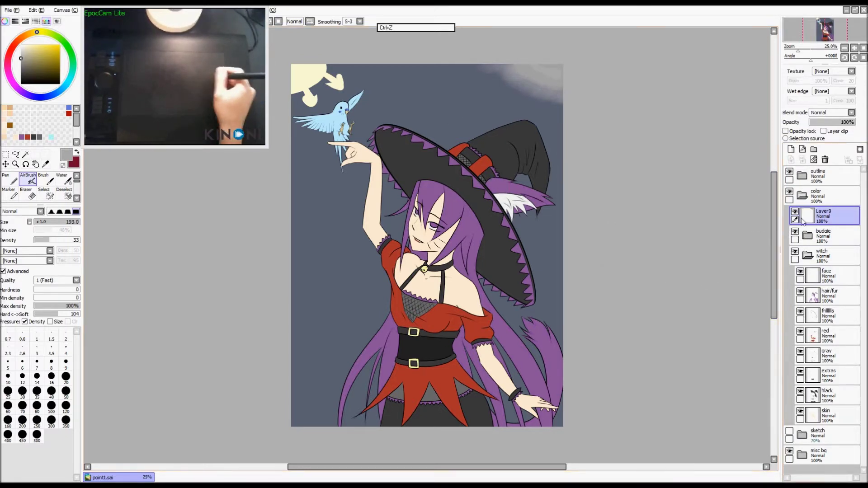
double_click(827, 214)
type("light")
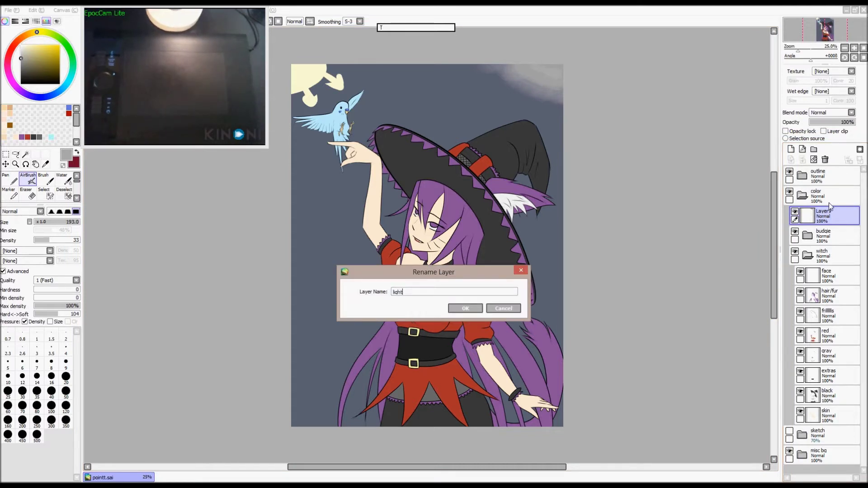
key("Return")
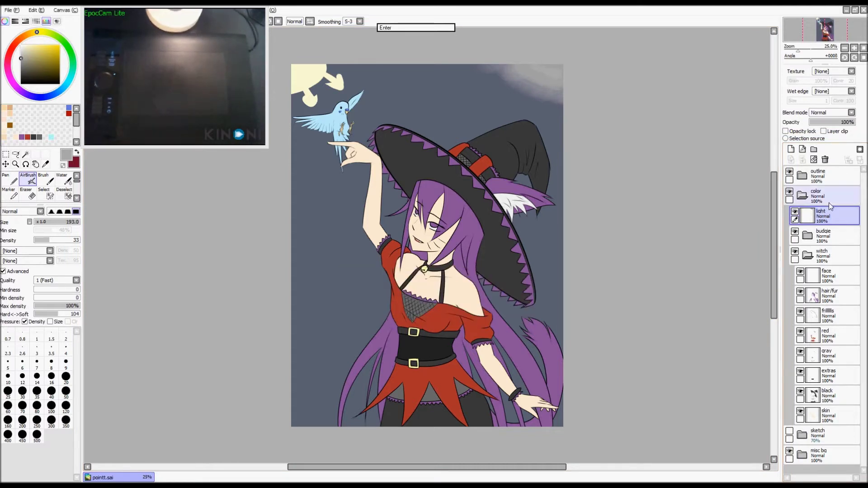
- Add a new layer directly above the hair/fur layer and clip it to that layer
left_click(817, 277)
left_click(816, 296)
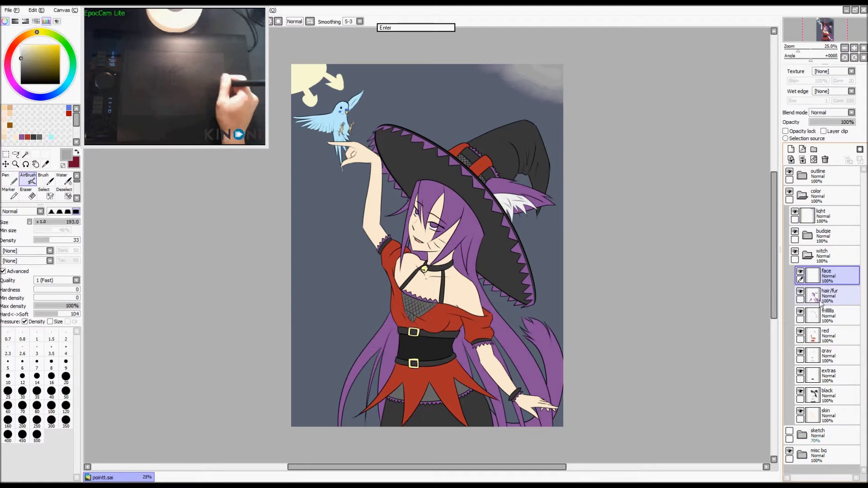
left_click(791, 149)
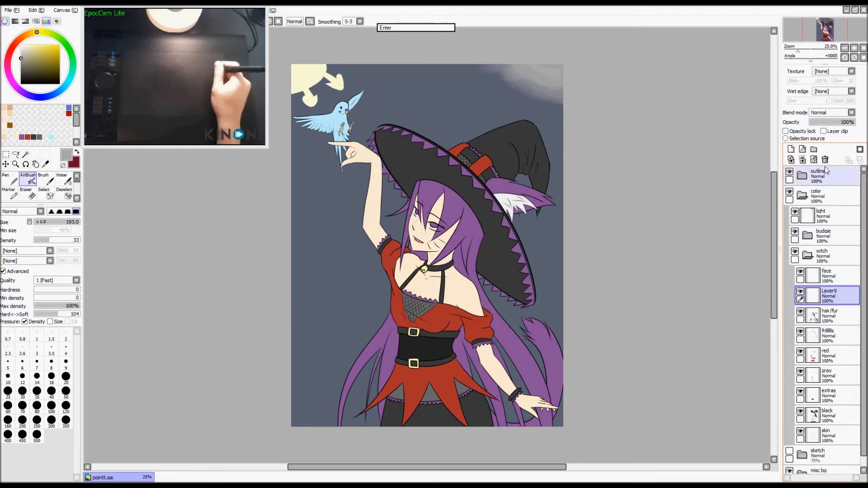
left_click(817, 319)
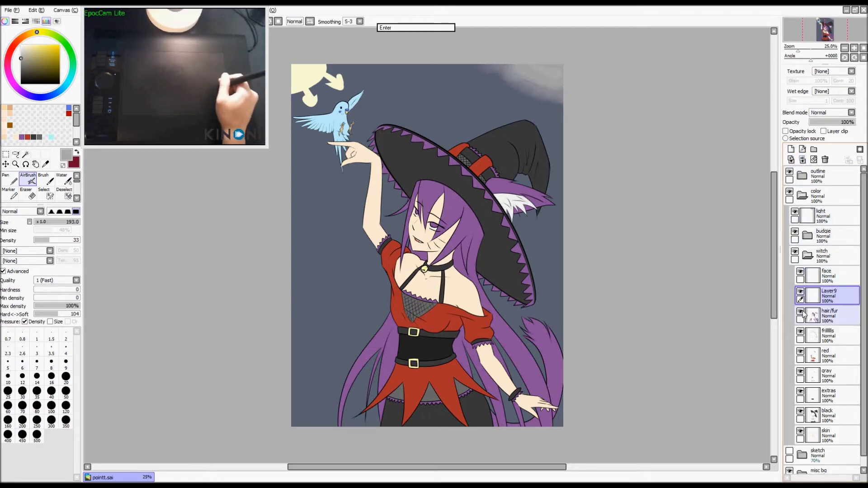
left_click(823, 131)
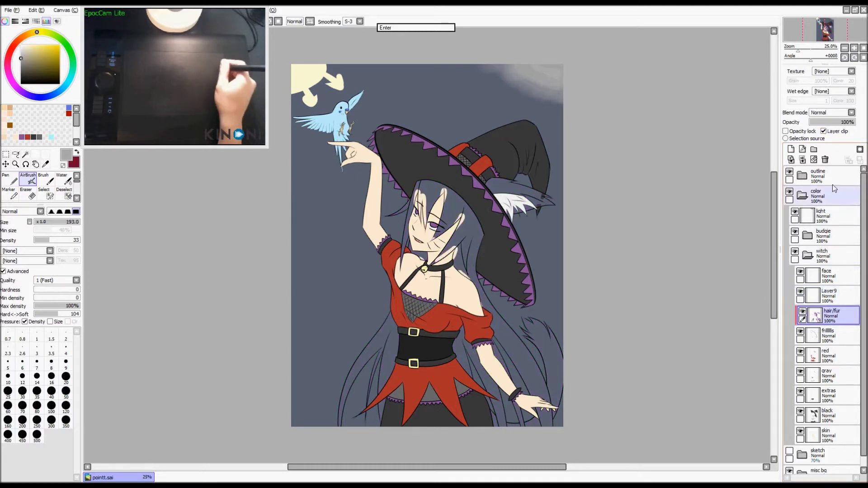
left_click(799, 299)
key("ctrl+z")
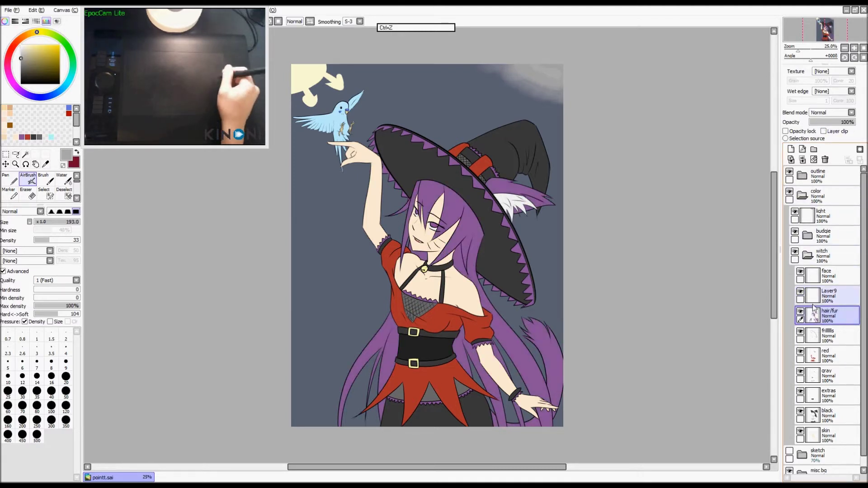
left_click(835, 133)
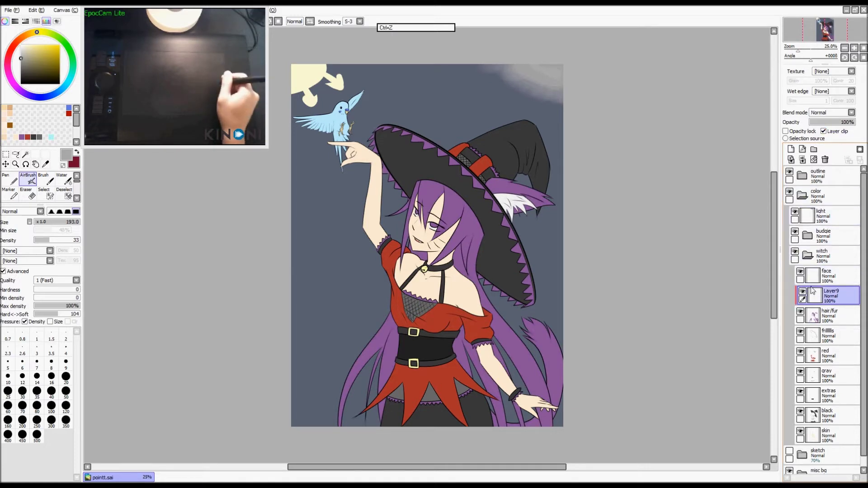
- Sample the hair purple, darken it, and paint shadows on the bangs under the hat brim with the size 80 Pen
key("x")
key("b")
left_click_drag(407, 219, 480, 219)
key("ctrl+z")
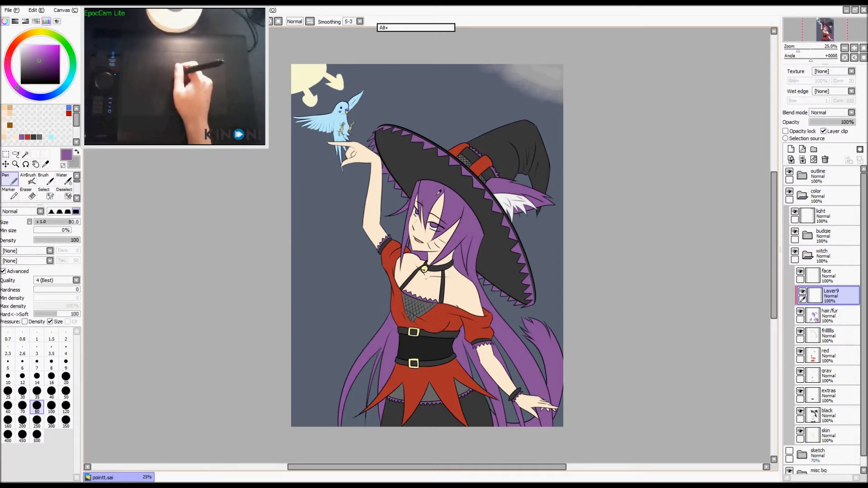
left_click(44, 61)
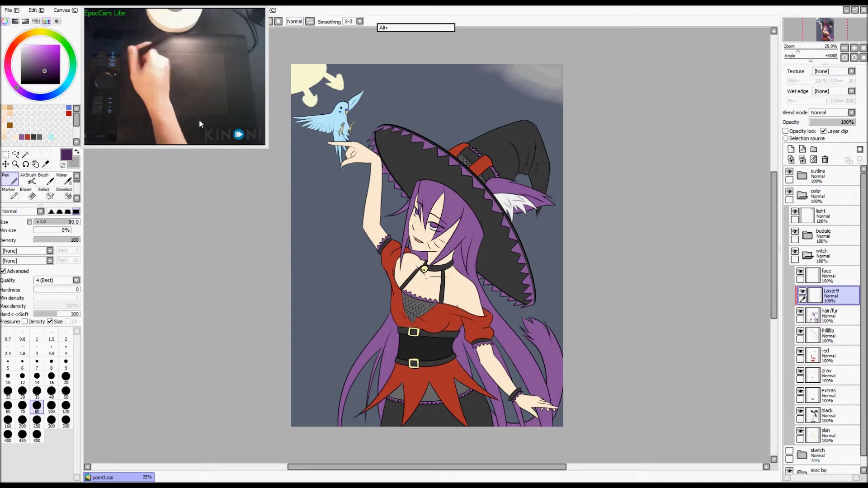
key("z")
key("z")
key("space")
mouse_move(456, 194)
left_mouse_down()
mouse_move(423, 177)
mouse_move(412, 208)
left_mouse_up()
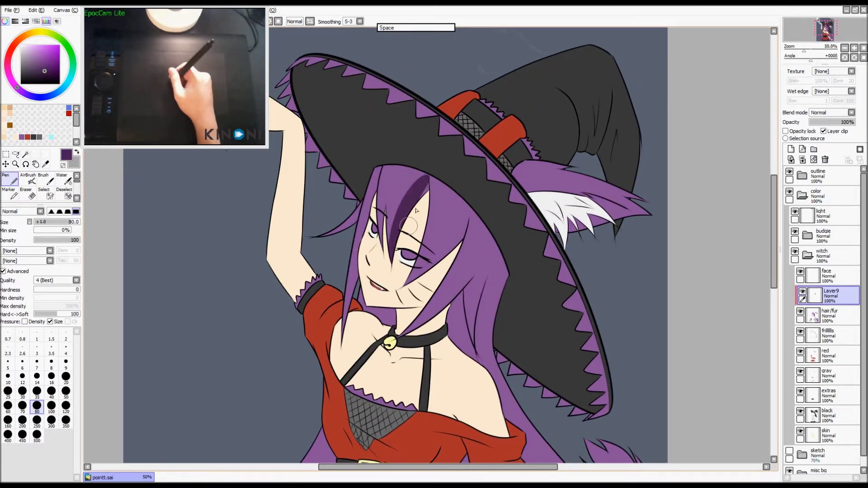
mouse_move(425, 180)
left_mouse_down()
mouse_move(378, 167)
mouse_move(468, 247)
mouse_move(472, 222)
mouse_move(517, 281)
left_mouse_up()
key("shift+z")
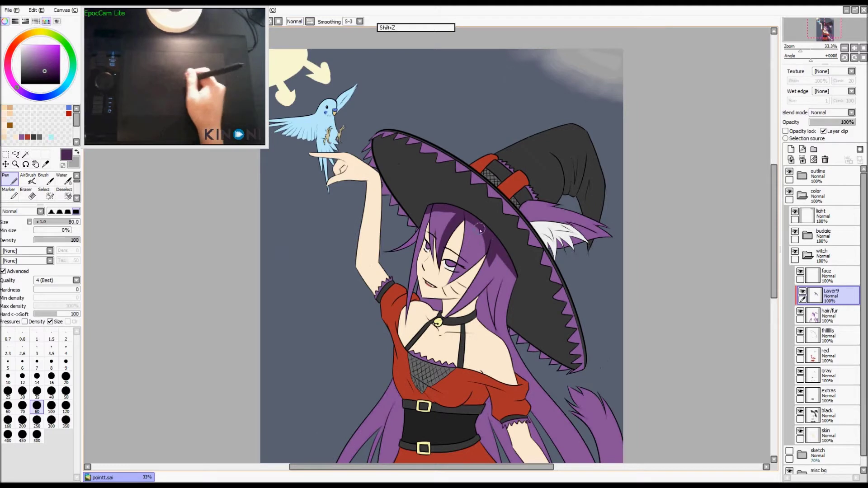
- Shade the bangs across the forehead and the hair beside the cheek and neck in dark purple
left_click_drag(485, 224, 445, 287)
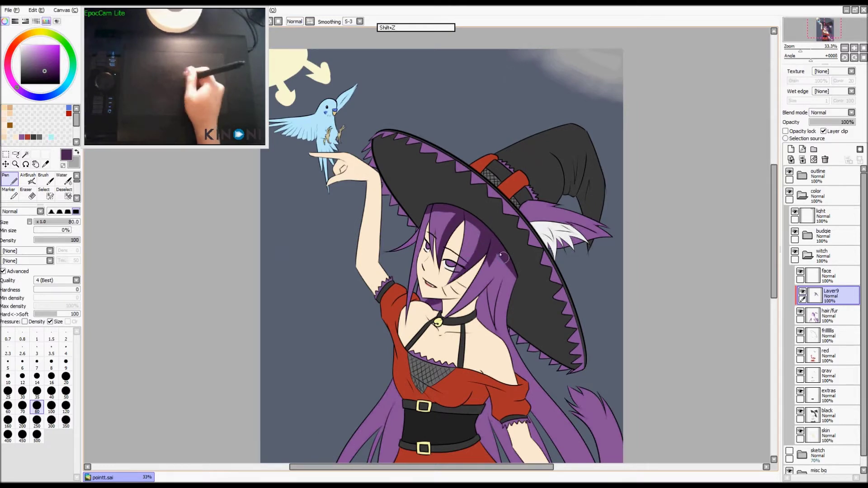
left_click_drag(493, 248, 465, 319)
mouse_move(492, 270)
left_mouse_down()
mouse_move(469, 301)
mouse_move(425, 329)
left_mouse_up()
key("ctrl+z")
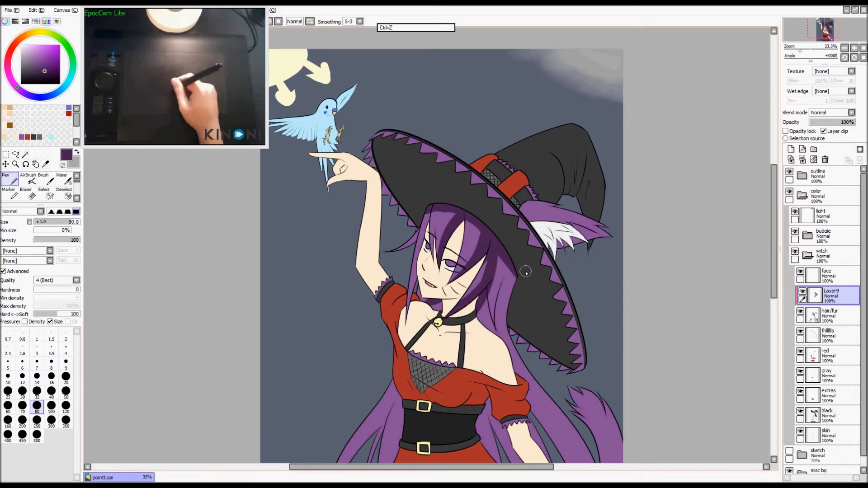
left_click_drag(489, 299, 491, 328)
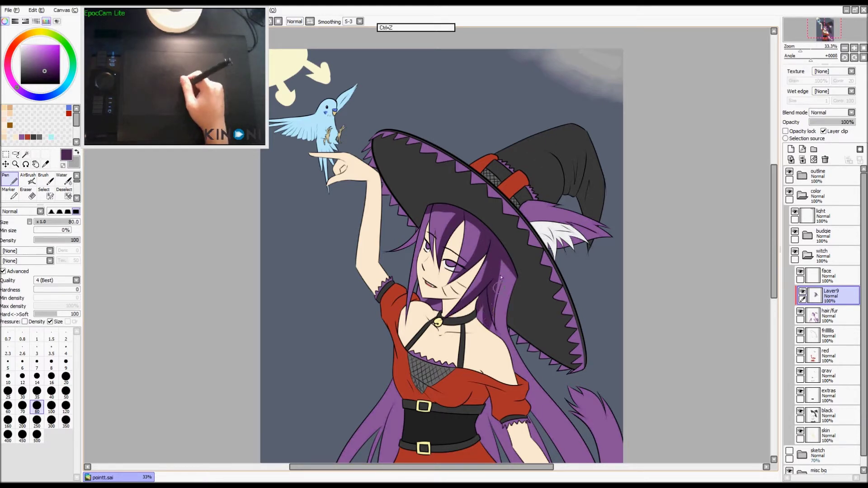
mouse_move(505, 258)
left_mouse_down()
mouse_move(514, 258)
mouse_move(497, 316)
left_mouse_up()
- Cover the long hair behind the lowered arm and the tail with dark purple shadow, enlarging the Pen to 500
mouse_move(508, 279)
left_mouse_down()
mouse_move(507, 331)
mouse_move(446, 247)
left_mouse_up()
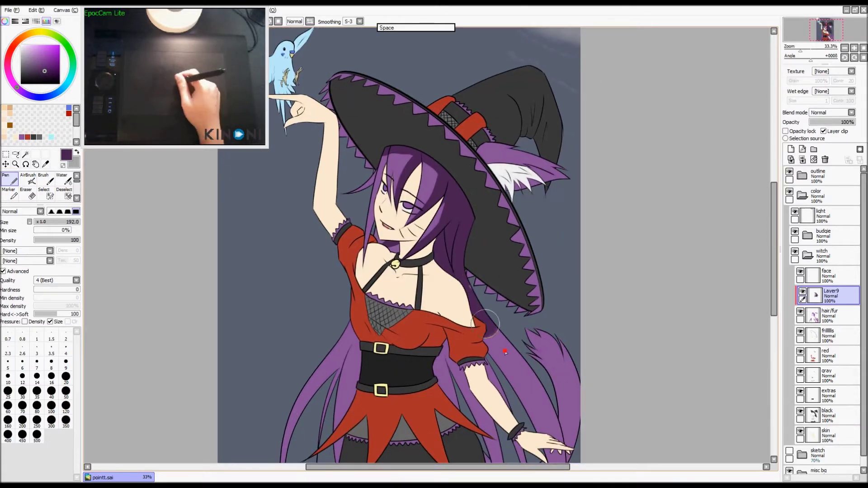
scroll(493, 299, "down", 1)
left_click_drag(493, 297, 474, 246)
mouse_move(476, 278)
left_mouse_down()
mouse_move(533, 279)
mouse_move(526, 400)
left_mouse_up()
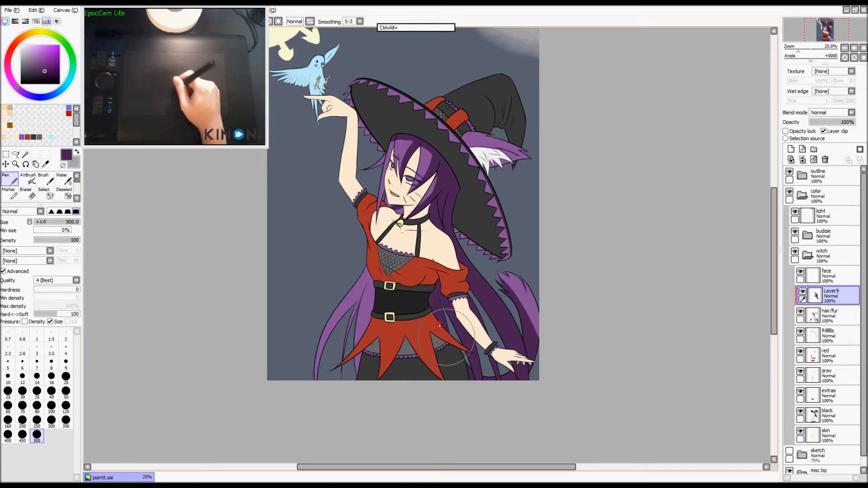
- Reduce the Pen to size 64 and shade the long hair strands flowing out behind the waist on the light-source side
scroll(369, 302, "up", 1)
left_click_drag(372, 294, 323, 294)
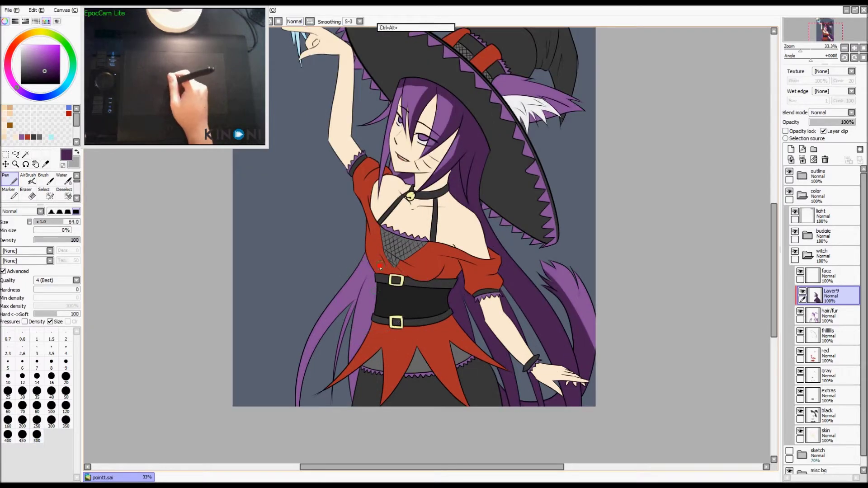
left_click_drag(375, 274, 355, 373)
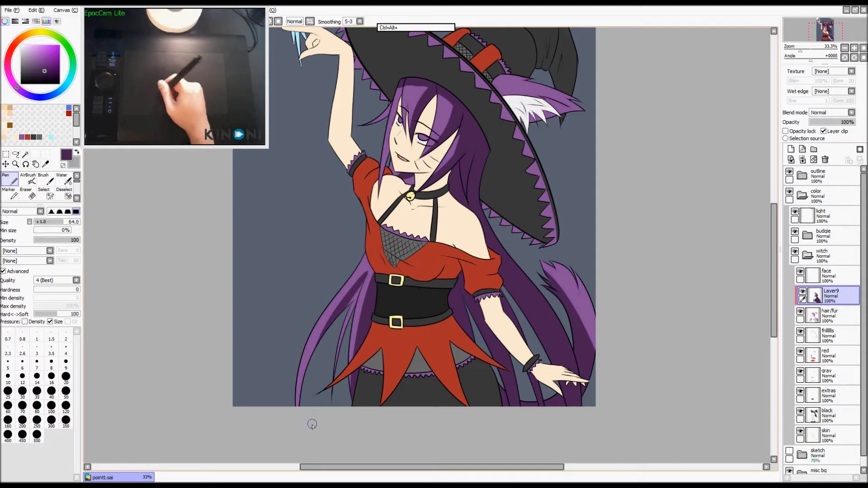
key("ctrl+z")
left_click_drag(370, 264, 298, 389)
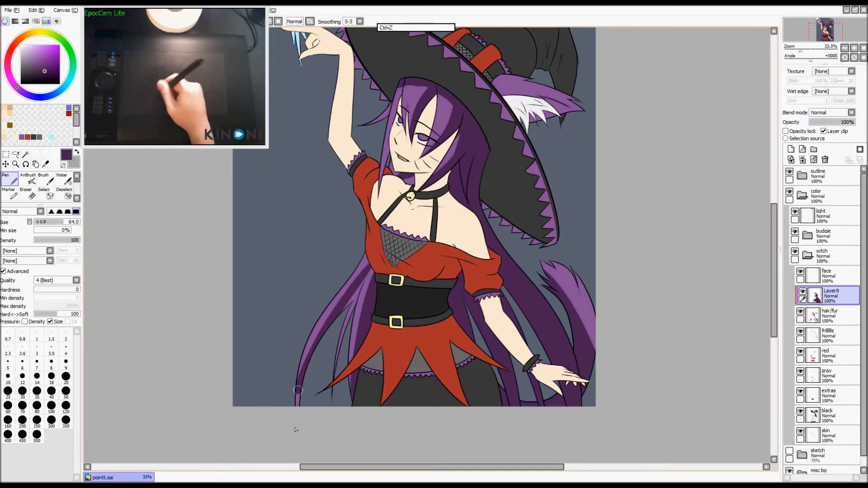
left_click_drag(369, 273, 336, 367)
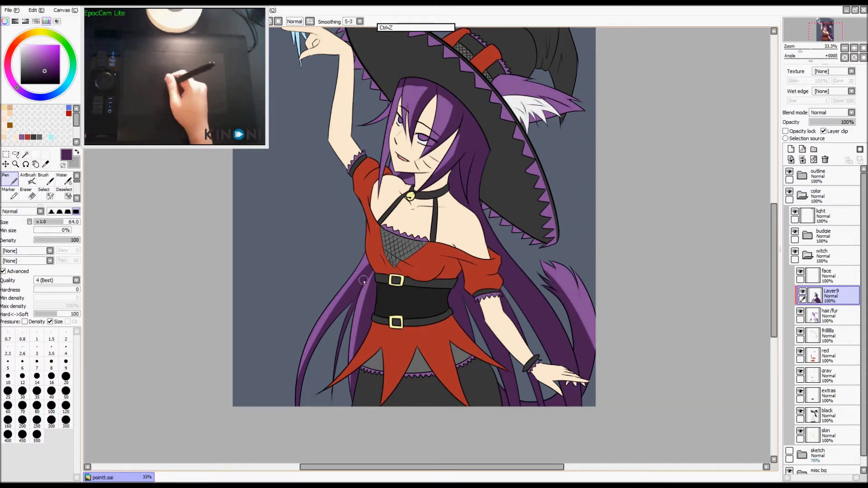
left_click_drag(351, 292, 310, 338)
key("ctrl+z")
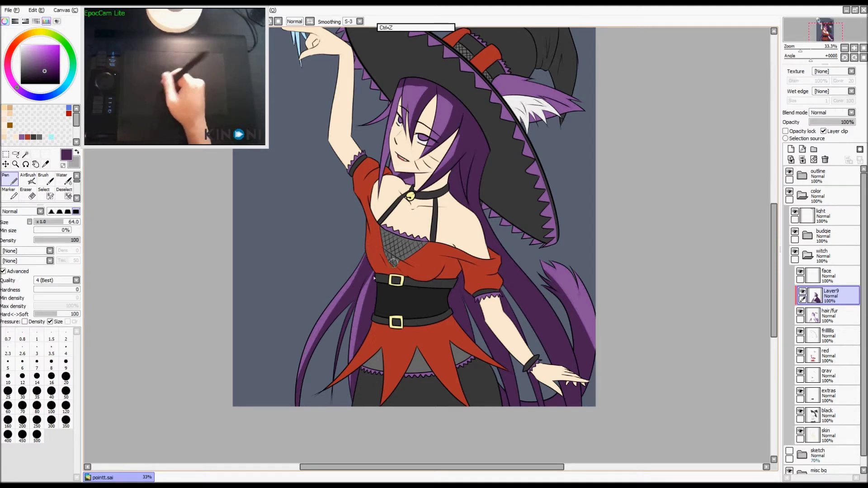
- Try to shade the narrow front bangs over the face with dark purple strokes
left_click_drag(402, 162, 395, 266)
key("z")
left_click_drag(443, 193, 433, 240)
key("ctrl+z")
left_click_drag(391, 279, 400, 184)
key("ctrl+z")
left_click_drag(391, 274, 400, 183)
key("ctrl+z")
left_click_drag(393, 270, 403, 185)
key("ctrl+z")
left_click_drag(392, 270, 403, 184)
key("ctrl+z")
left_click_drag(393, 269, 404, 186)
key("ctrl+z")
- Shade the long hair lock hanging past the cheek to the shoulder with a dark purple stroke, redrawing it as needed
mouse_move(393, 272)
left_mouse_down()
mouse_move(400, 186)
mouse_move(349, 342)
left_mouse_up()
key("ctrl+z")
left_click_drag(389, 179, 354, 338)
key("ctrl+z")
left_click_drag(386, 204, 354, 339)
key("ctrl+z")
left_click_drag(383, 227, 357, 326)
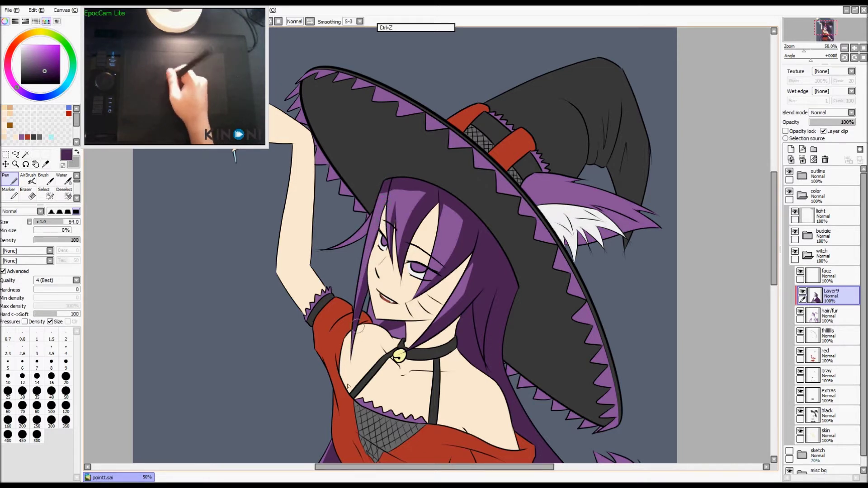
- Shade the upper part of the hair lock beside the face up to the hat brim with dark purple, redrawing the stroke
left_click_drag(373, 280, 388, 178)
key("ctrl+z")
left_click_drag(369, 271, 390, 177)
key("ctrl+z")
left_click_drag(372, 269, 388, 174)
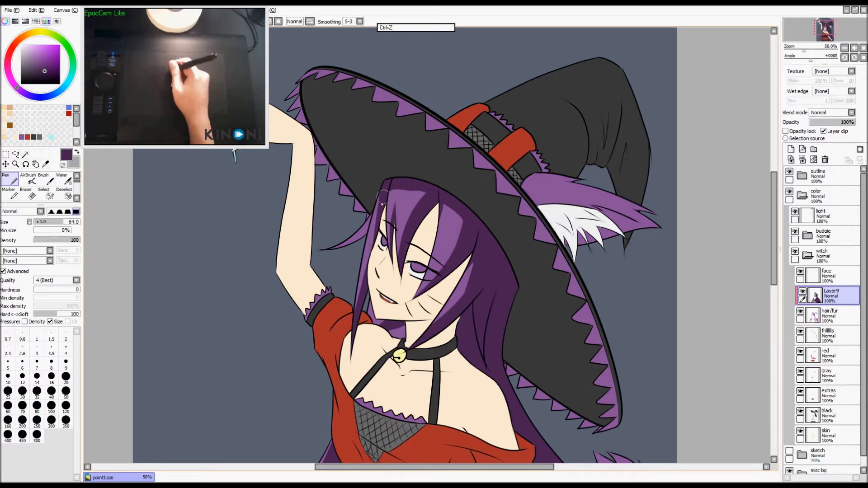
- Shade the loose hair wisp sticking out beneath the hat brim and touch up the lock beside the cheek in dark purple
left_click_drag(370, 202, 355, 241)
key("ctrl+z")
left_click_drag(370, 206, 353, 261)
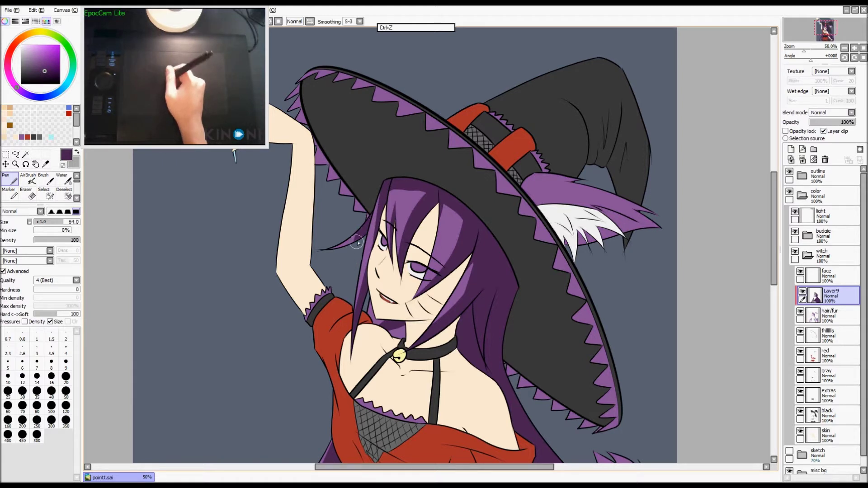
left_click_drag(374, 291, 368, 328)
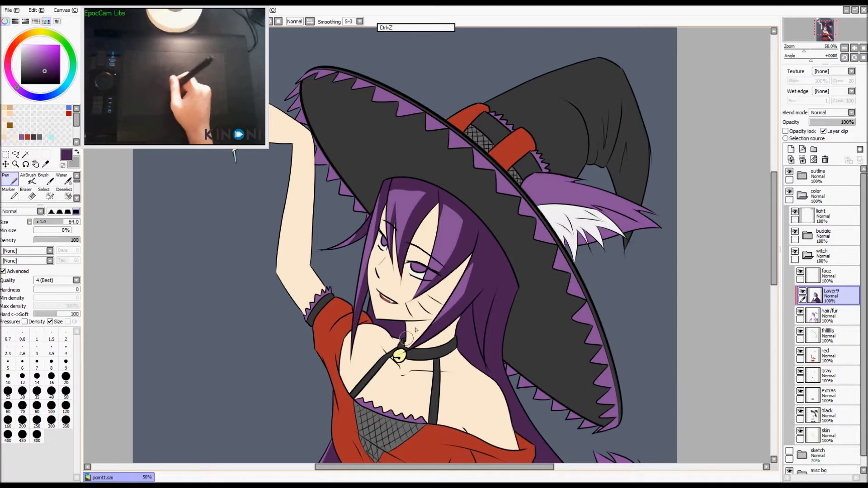
- Enlarge the Pen to 279 and cover the rest of the tail and the purple fur of the cat ear with dark purple
left_click_drag(519, 434, 443, 264)
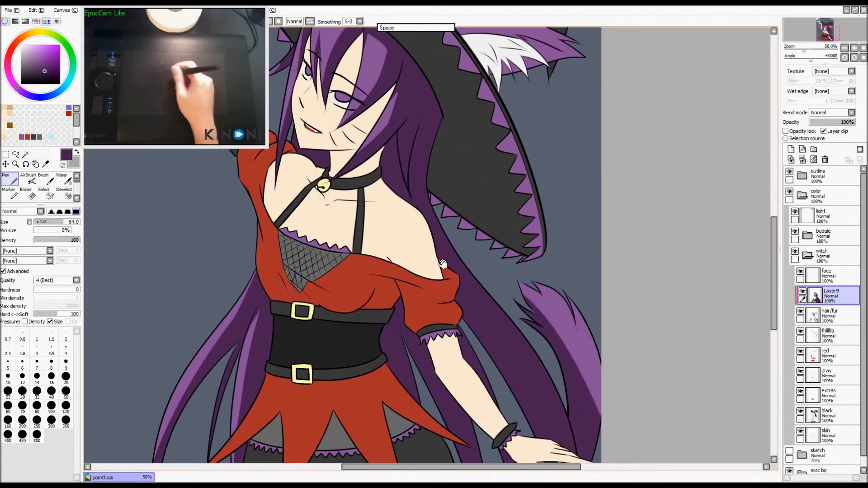
left_click(516, 280, "ctrl+alt")
left_click(548, 279, "ctrl+alt")
left_click_drag(533, 310, 536, 334)
mouse_move(526, 289)
left_mouse_down()
mouse_move(552, 281)
mouse_move(562, 386)
left_mouse_up()
left_click_drag(506, 207, 516, 321)
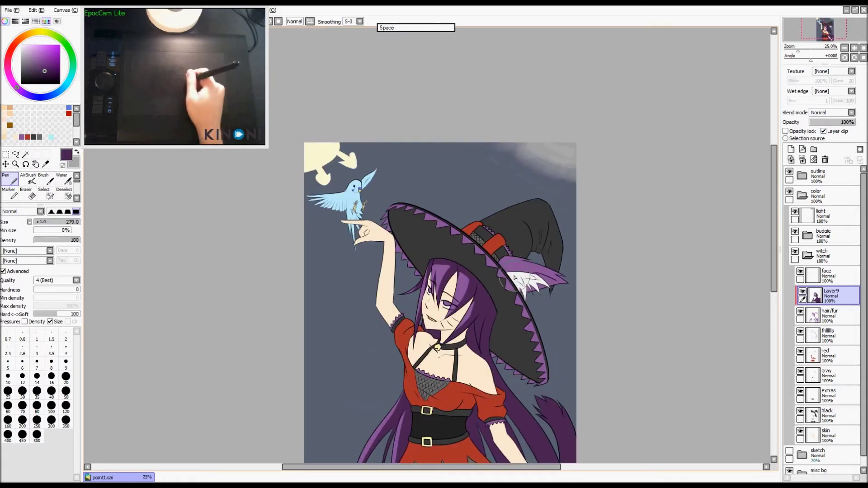
key("z")
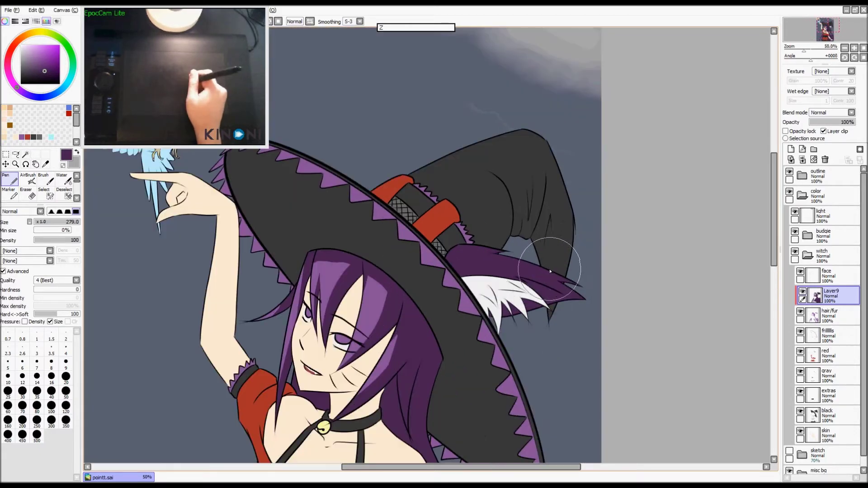
left_click(801, 310)
left_click(801, 311)
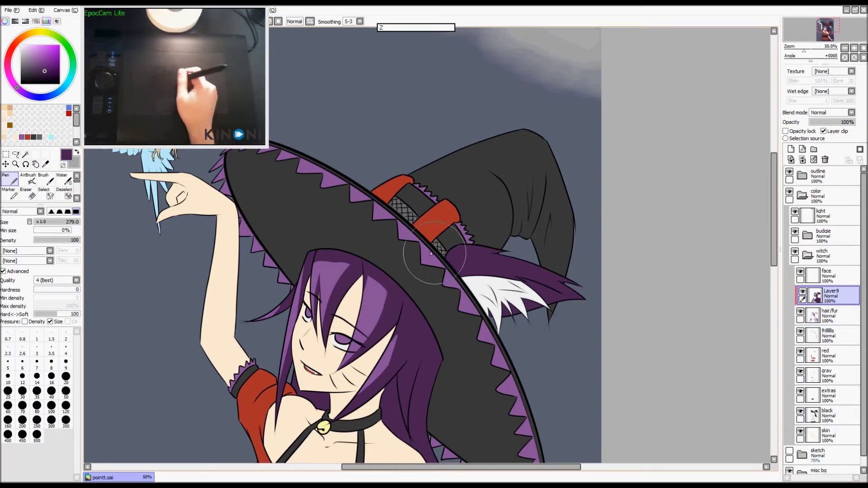
- Pick the base light purple swatch and paint a lit strip along the cat ear's upper edge with the Pen at size 58
left_click(22, 137)
key("b")
left_click_drag(477, 246, 469, 248)
left_click_drag(468, 250, 546, 265)
key("ctrl+z")
key("ctrl+z")
key("ctrl+shift+z")
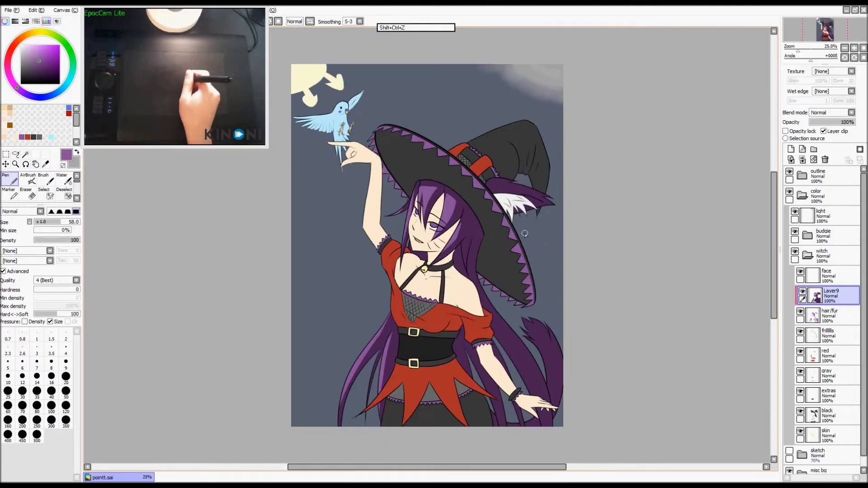
key("z")
left_click_drag(498, 180, 555, 196)
key("shift+z")
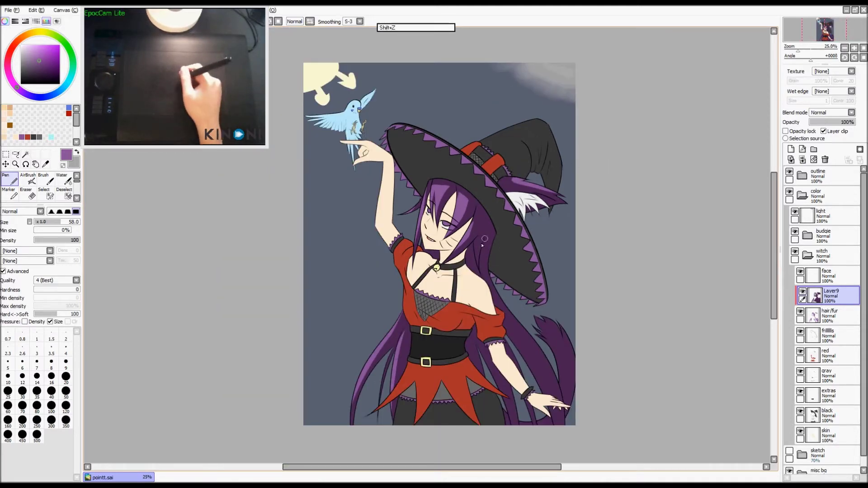
- Create a new layer directly above the red layer and clip it to that layer for the clothing shadows
left_click(800, 335)
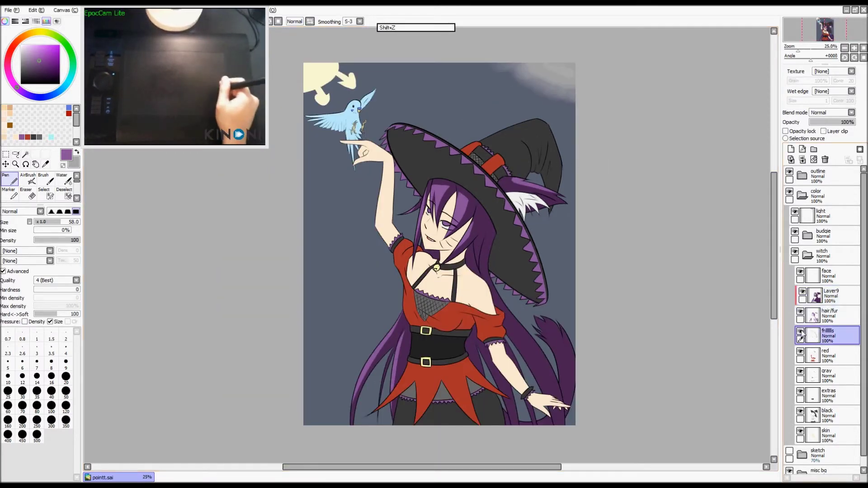
left_click(821, 350)
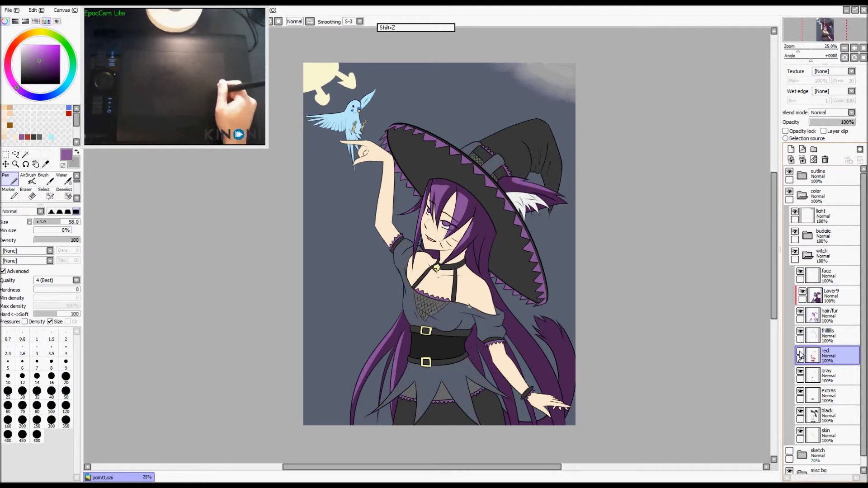
left_click(791, 149)
left_click(823, 131)
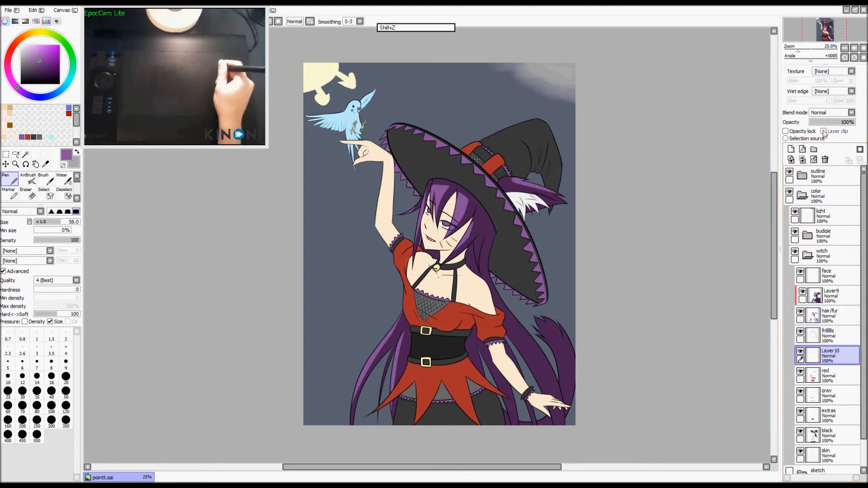
- Try a dark magenta shadow colour, derived from the dress red, on the raised arm's sleeve
left_click_drag(533, 304, 515, 278)
left_click(391, 282, "alt")
key("x")
left_click(393, 278, "alt")
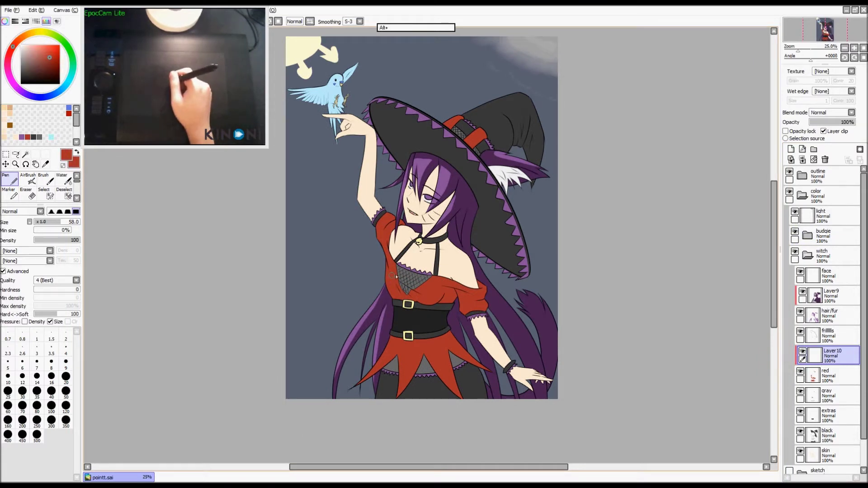
left_click(52, 66)
left_click(9, 68)
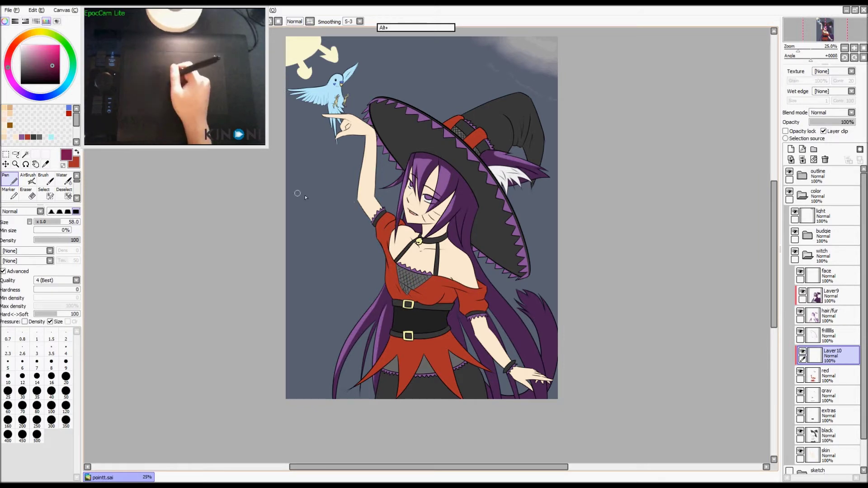
left_click(51, 67)
left_click(48, 68)
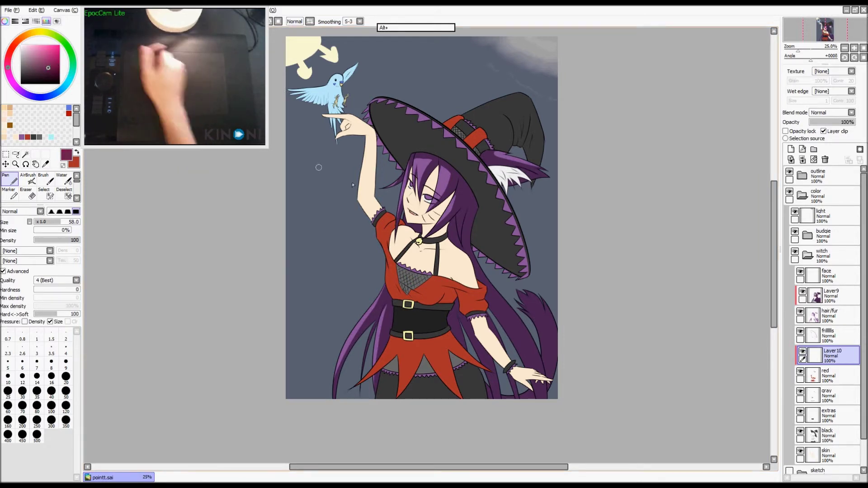
scroll(398, 227, "up", 1)
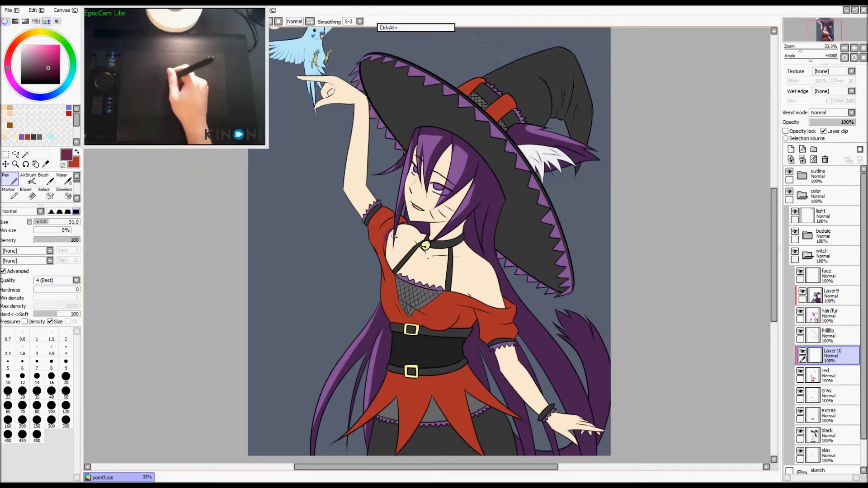
scroll(391, 232, "up", 1)
left_click_drag(403, 230, 384, 249)
key("ctrl+z")
- Sample the dress red, mix a dark wine red from it and shade the raised sleeve's folds with the Pen at size 44
left_click(384, 228, "alt")
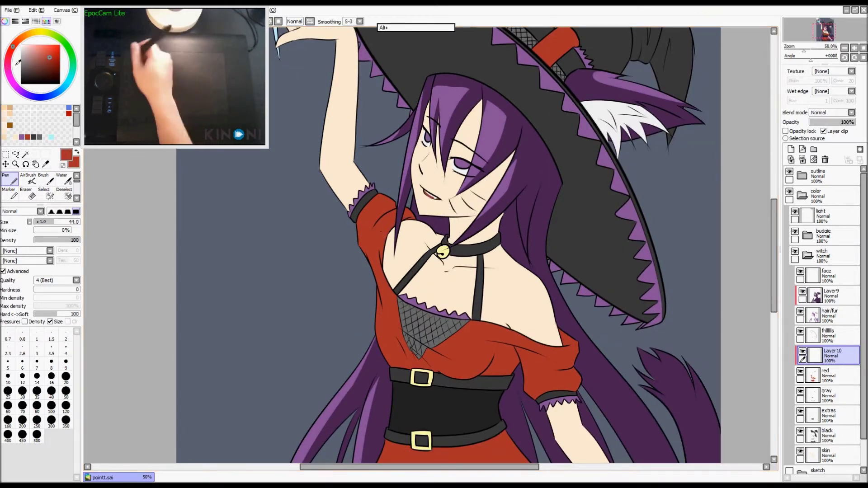
left_click(8, 60)
left_click_drag(49, 62, 48, 67)
scroll(387, 218, "up", 1)
mouse_move(420, 226)
left_mouse_down()
mouse_move(386, 254)
mouse_move(409, 254)
mouse_move(404, 236)
mouse_move(403, 322)
left_mouse_up()
key("ctrl+z")
key("ctrl+z")
mouse_move(421, 183)
left_mouse_down()
mouse_move(401, 190)
mouse_move(359, 243)
left_mouse_up()
mouse_move(375, 211)
left_mouse_down()
mouse_move(363, 254)
mouse_move(369, 328)
left_mouse_up()
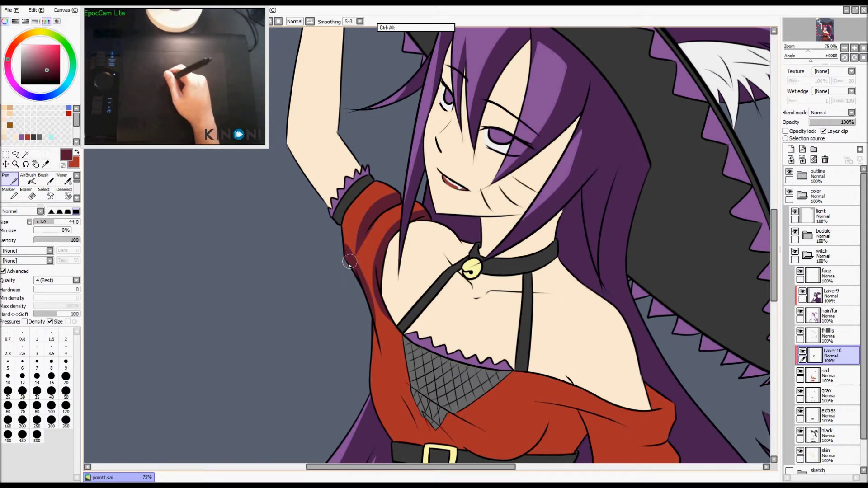
- Shade the raised sleeve's outer edge down to the side of the bodice in dark wine red, redrawing strokes as needed
left_click_drag(370, 216, 357, 266)
key("ctrl+z")
left_click_drag(374, 207, 360, 267)
left_click_drag(372, 322, 383, 364)
key("ctrl+z")
left_click_drag(358, 263, 392, 381)
key("ctrl+z")
- Shade the bodice folds, the lowered arm's sleeve and the skirt points in dark wine red, enlarging the Pen to 167
mouse_move(376, 333)
left_mouse_down()
mouse_move(388, 382)
mouse_move(347, 289)
mouse_move(365, 313)
left_mouse_up()
left_click_drag(359, 306, 359, 360)
left_click_drag(413, 403, 331, 317)
mouse_move(295, 292)
left_mouse_down()
mouse_move(312, 312)
mouse_move(331, 314)
left_mouse_up()
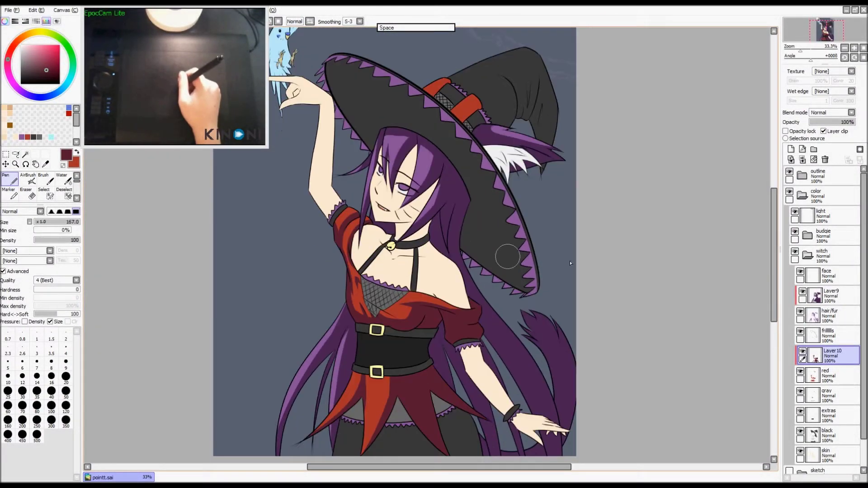
- Switch to the Brush tool with Color blending and Opacity mix at 100 for blending the red shadows
key("Page_Down")
key("Page_Down")
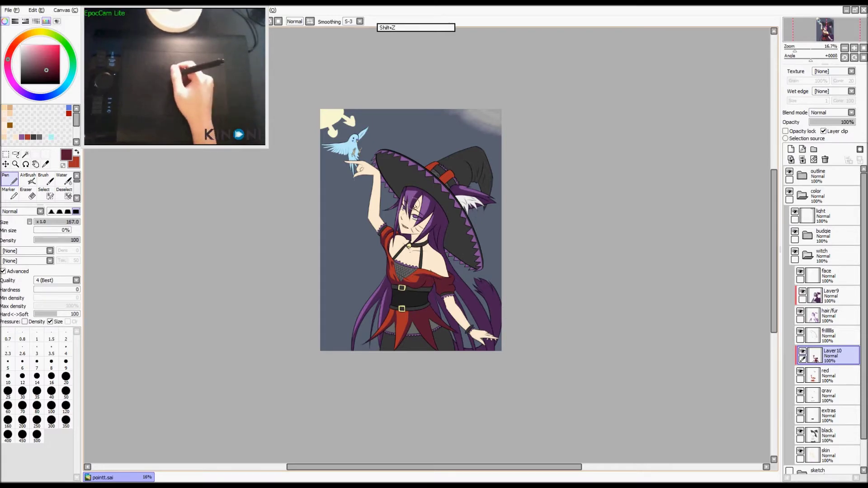
key("z")
key("z")
key("z")
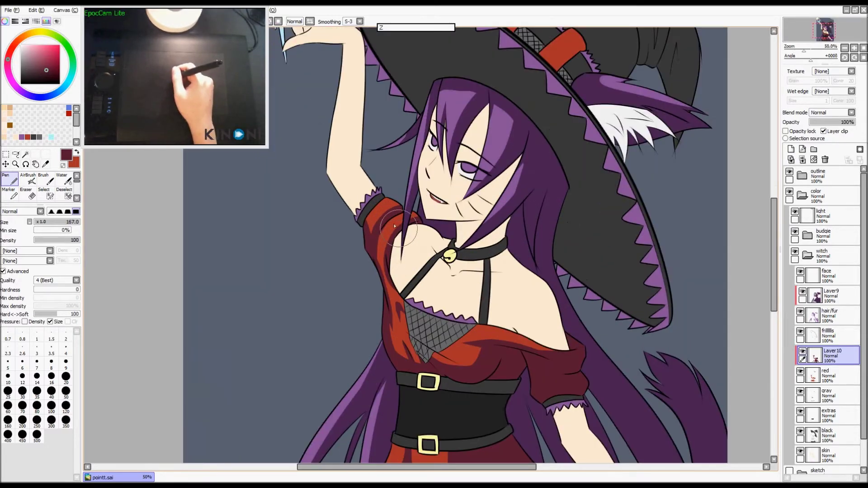
left_click_drag(395, 274, 403, 229)
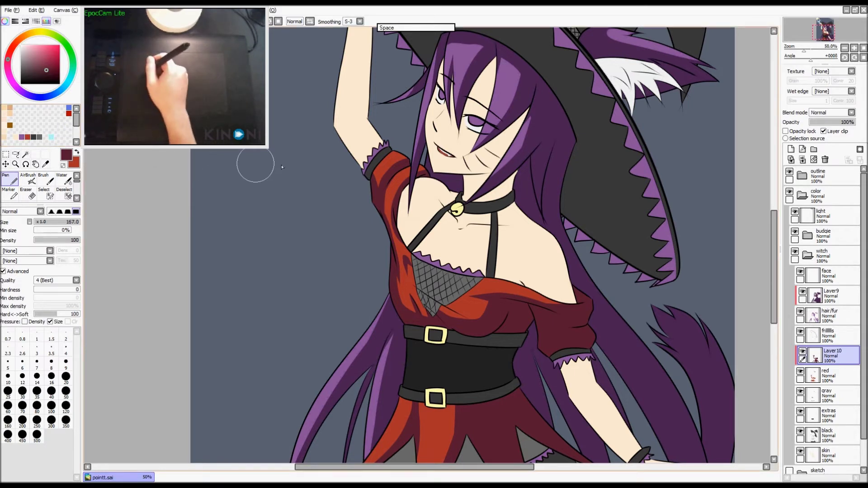
key("v")
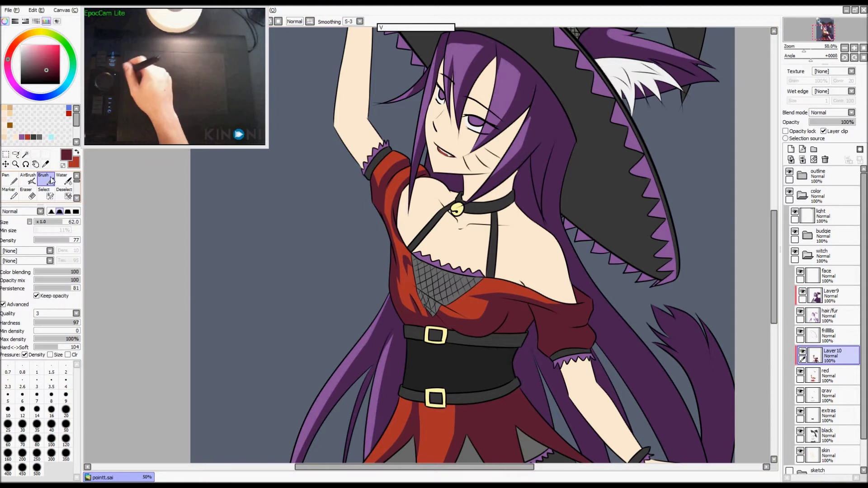
left_click_drag(49, 274, 90, 283)
left_click(53, 280)
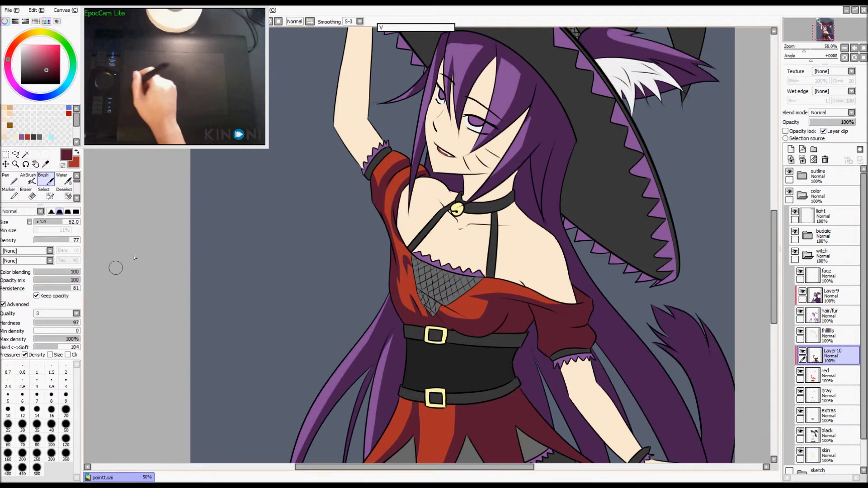
- Try to blend the shadow edge near the raised sleeve's cuff with the Brush at size 33
scroll(394, 174, "up", 3)
left_click_drag(333, 182, 340, 204)
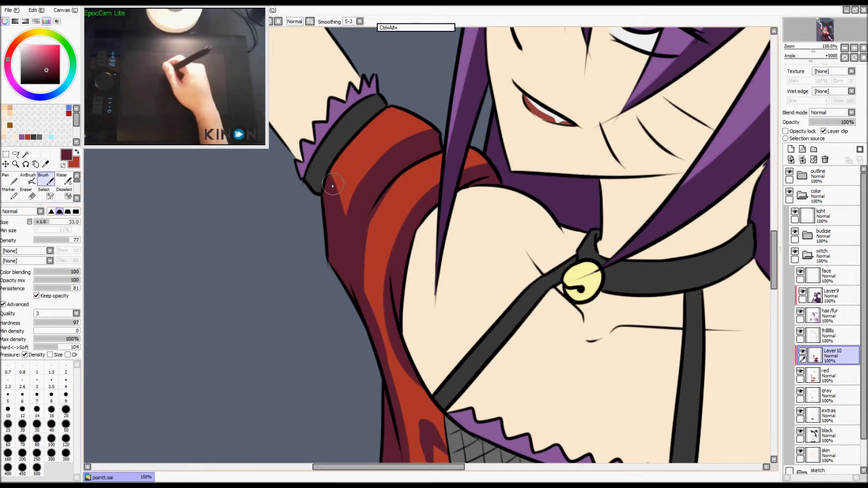
key("ctrl+z")
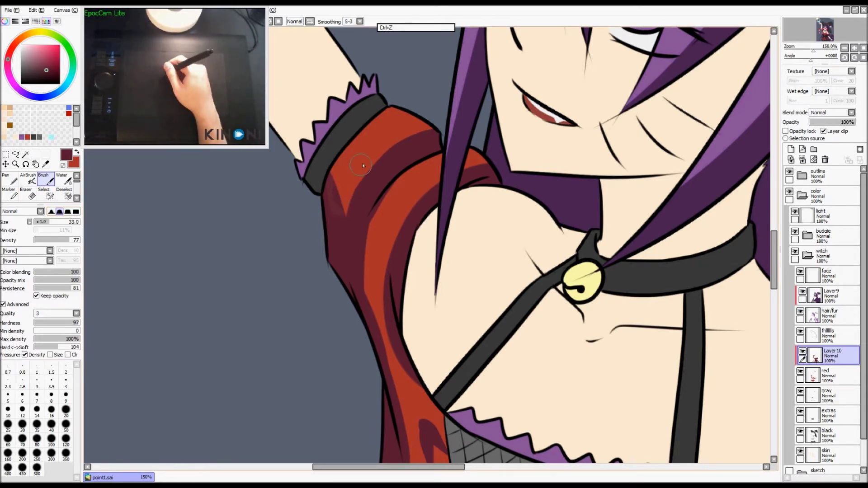
- Reduce the Brush to size 24 and blend the shadow edges across the raised sleeve from the cuff to the underarm
scroll(344, 166, "down", 1)
key("bracketleft")
key("bracketleft")
key("bracketleft")
key("bracketleft")
key("bracketleft")
key("bracketleft")
key("bracketleft")
key("bracketleft")
key("bracketleft")
left_click_drag(335, 170, 345, 200)
key("ctrl+z")
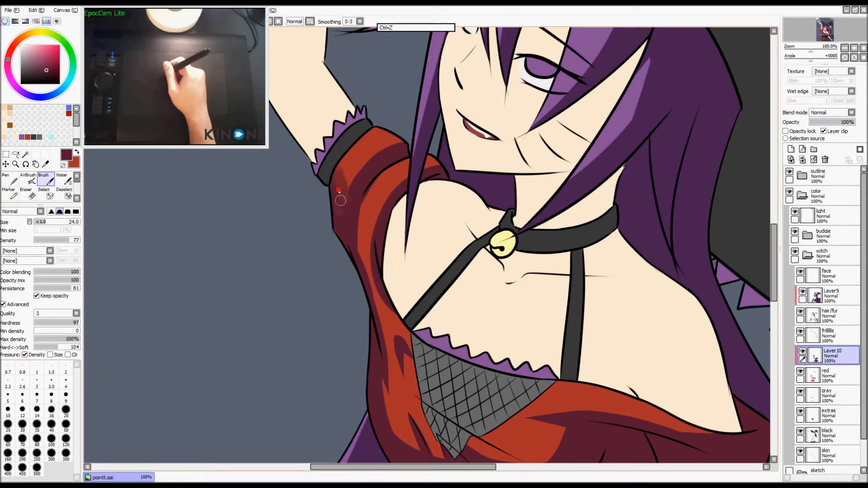
left_click_drag(346, 192, 345, 185)
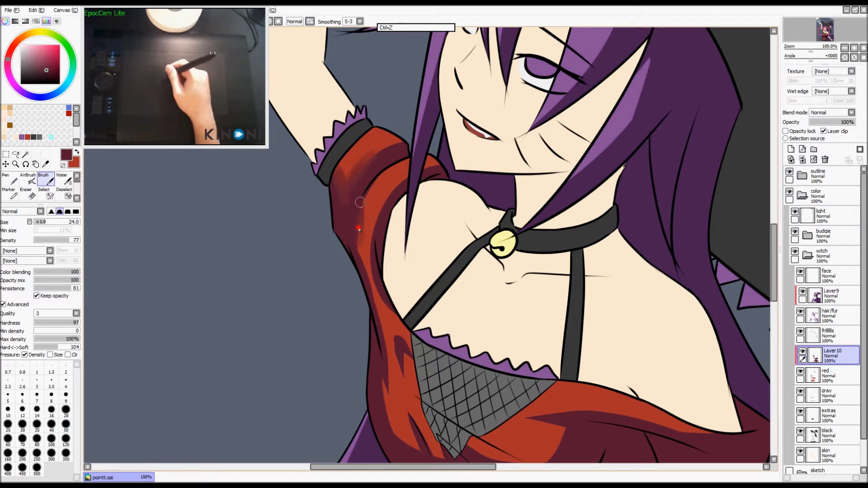
left_click_drag(354, 225, 371, 294)
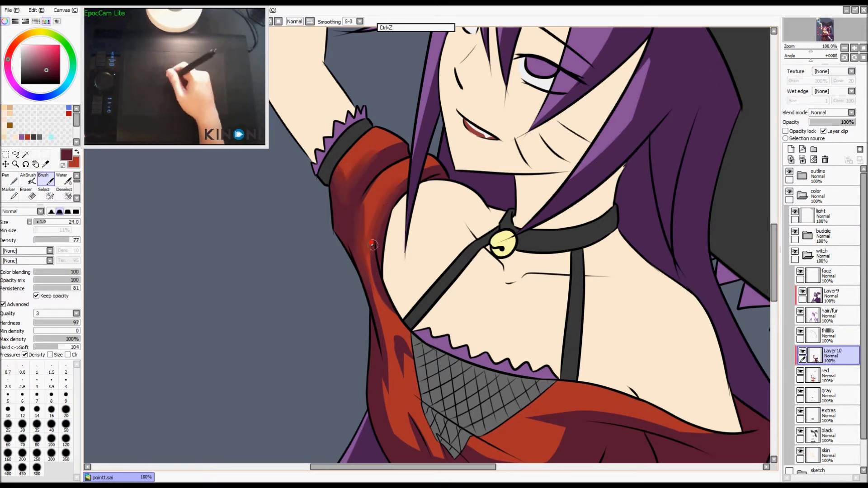
- Blend the shadow edges from the lower sleeve into the bodice beside the fishnet panel's upper corner
key("space")
left_click_drag(362, 266, 373, 293)
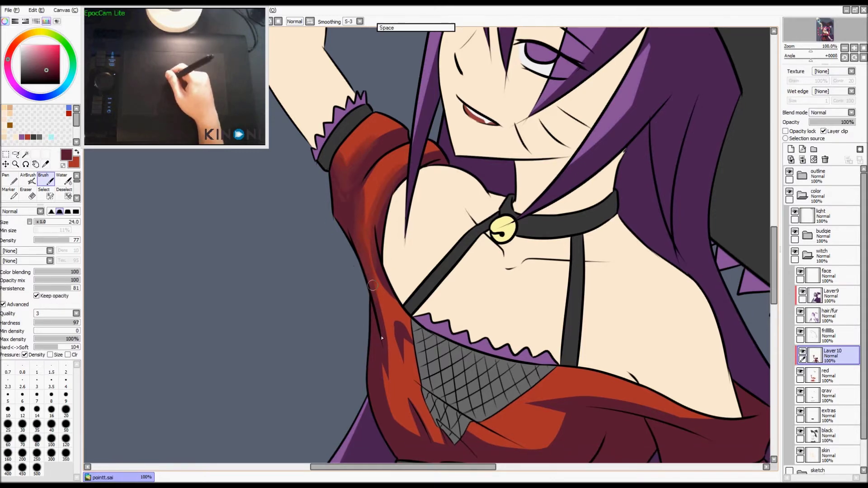
left_click_drag(388, 347, 386, 270)
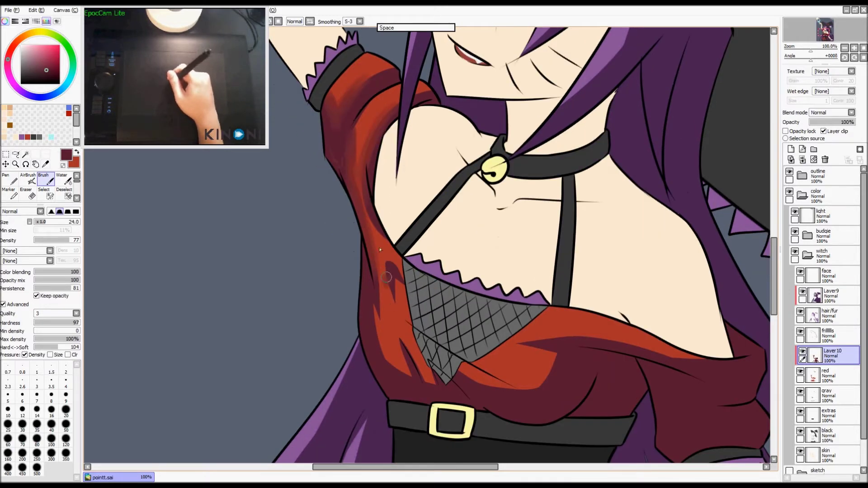
key("ctrl+z")
key("ctrl+z")
left_click_drag(390, 269, 387, 278)
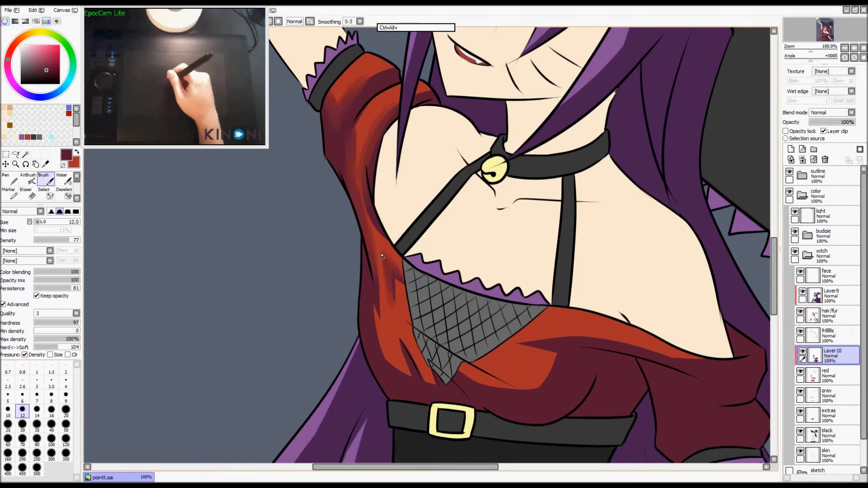
- Blend the fold shadows on the bodice side beside the fishnet panel with the Brush at size 14
mouse_move(387, 261)
left_mouse_down()
mouse_move(377, 302)
mouse_move(378, 285)
left_mouse_up()
key("ctrl+z")
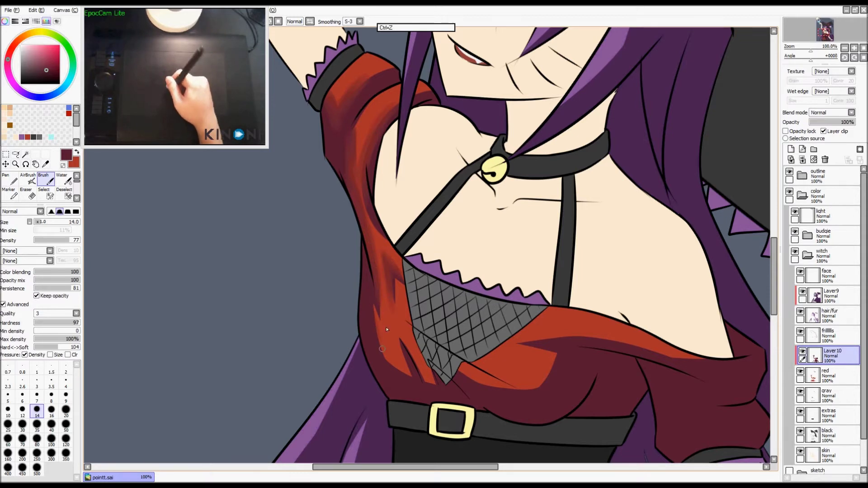
left_click_drag(377, 331, 398, 372)
left_click_drag(379, 338, 373, 315)
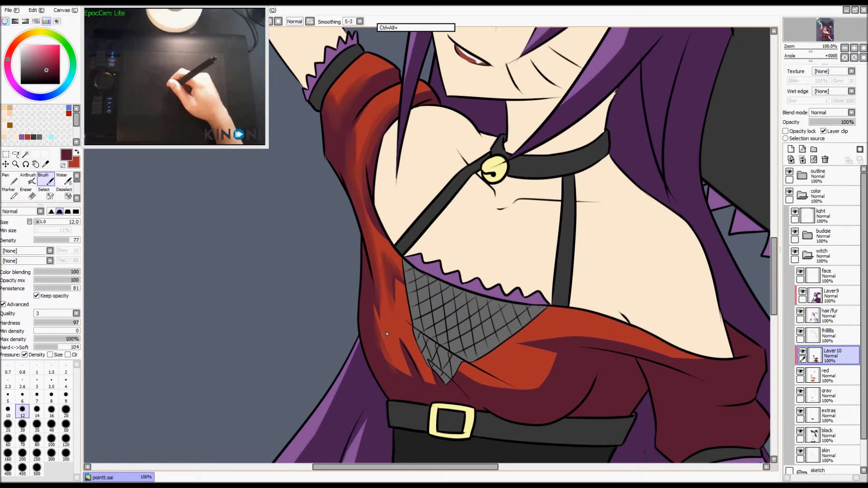
- Try to soften the fold shadows on the bodice side beside the fishnet panel with the Blur brush at size 31
key("r")
left_click(78, 198)
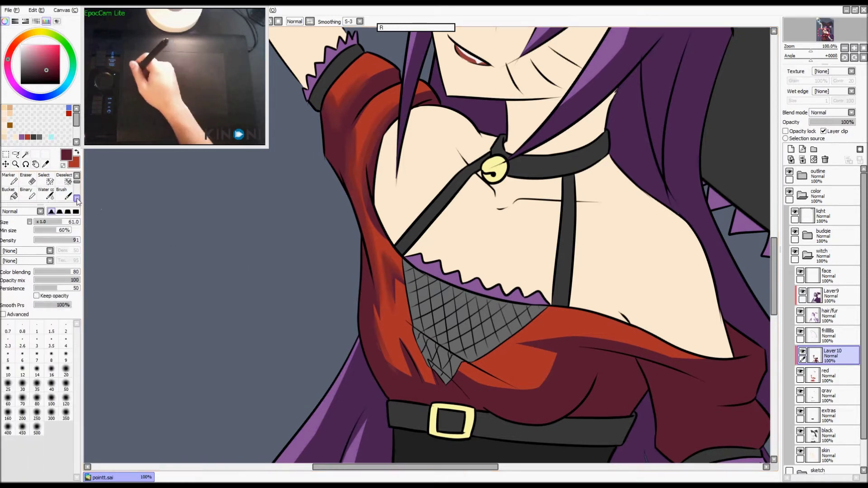
left_click(78, 198)
left_click(77, 198)
left_click(63, 194)
left_click_drag(376, 312, 375, 327)
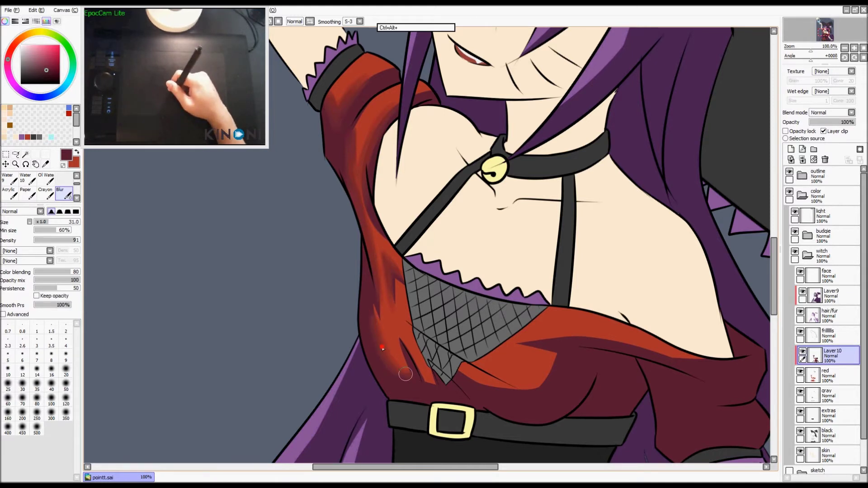
key("ctrl+z")
key("v")
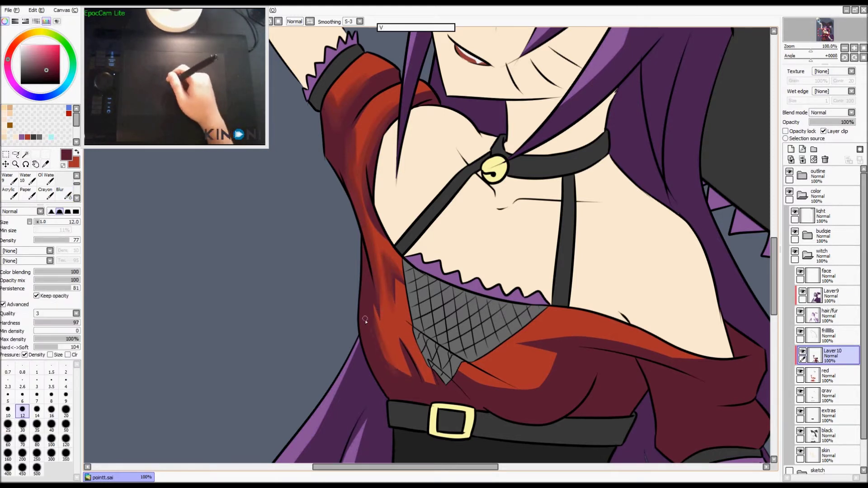
- Blend the shadow edges on the bodice on both sides of the fishnet panel with the Brush at size 23
left_click_drag(77, 184, 77, 175)
mouse_move(371, 320)
left_mouse_down()
mouse_move(389, 312)
mouse_move(403, 376)
mouse_move(395, 359)
mouse_move(407, 363)
left_mouse_up()
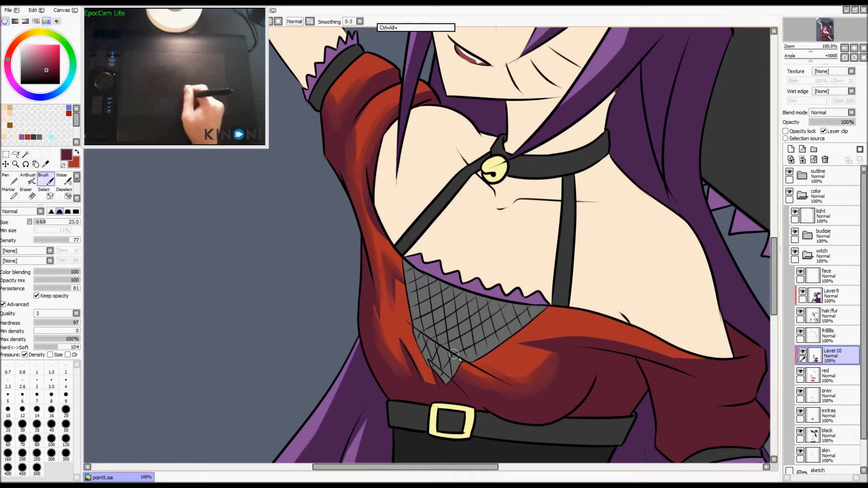
left_click_drag(516, 384, 492, 375)
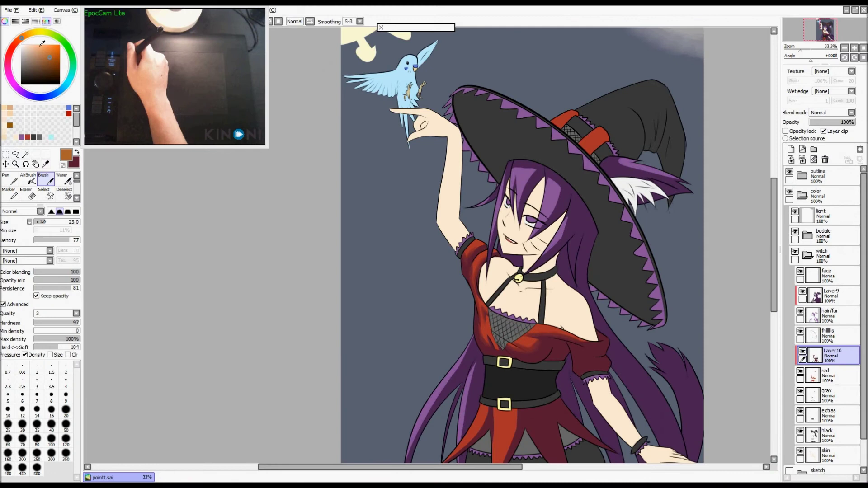
- Choose a light peach-orange drawing colour for highlights on the red clothing
left_click(38, 34)
left_click_drag(404, 68, 388, 131)
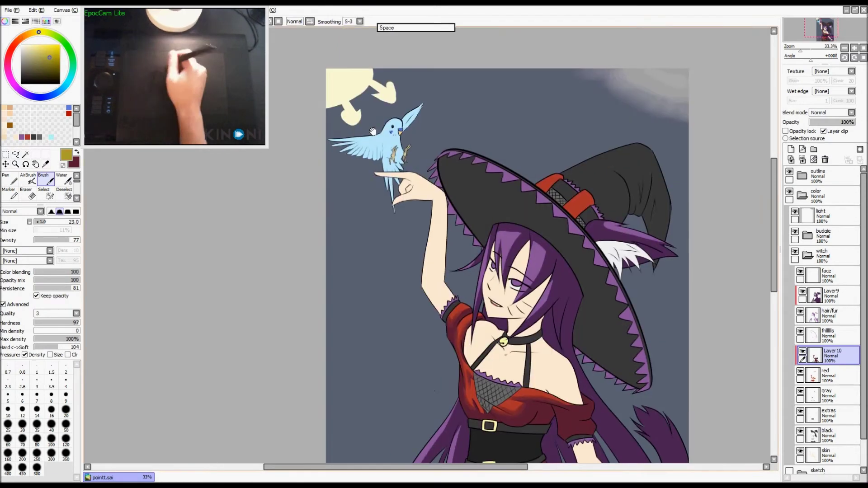
left_click(347, 87, "alt")
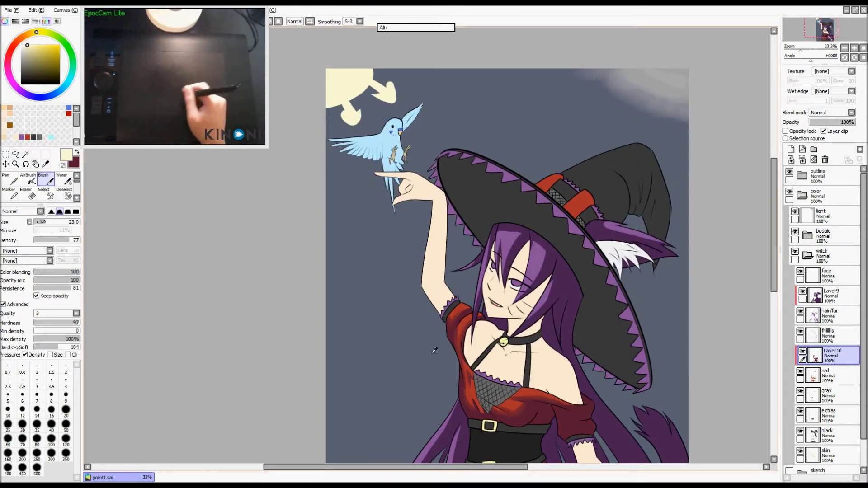
left_click(31, 135)
left_click(42, 48)
left_click(38, 48)
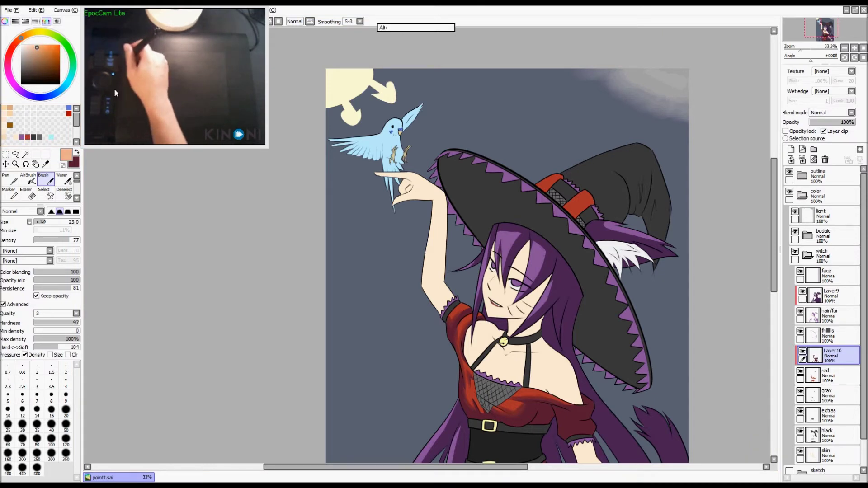
- Paint hard-edged peach highlights along the two folds of the raised sleeve with the Pen at size 22
key("n")
scroll(481, 330, "up", 3)
mouse_move(432, 269)
left_mouse_down()
mouse_move(407, 222)
mouse_move(373, 249)
left_mouse_up()
key("ctrl+z")
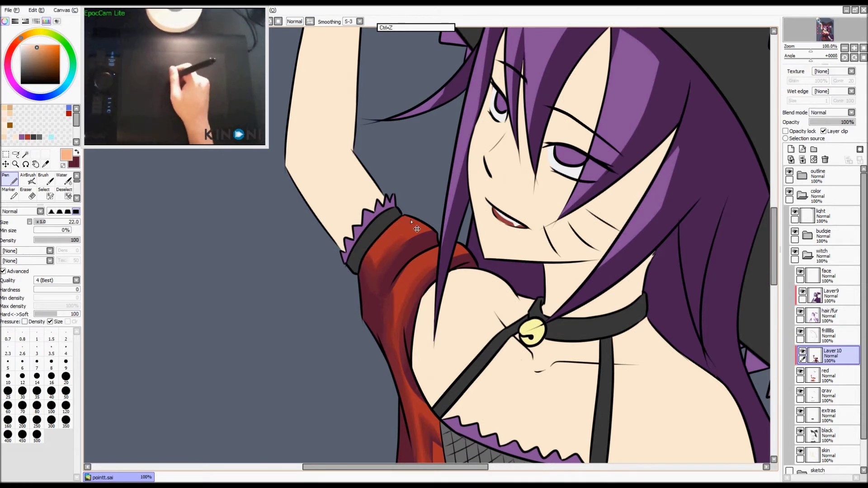
left_click_drag(417, 220, 375, 247)
key("ctrl+z")
mouse_move(417, 221)
left_mouse_down()
mouse_move(385, 250)
mouse_move(418, 240)
mouse_move(463, 248)
mouse_move(437, 254)
mouse_move(399, 302)
left_mouse_up()
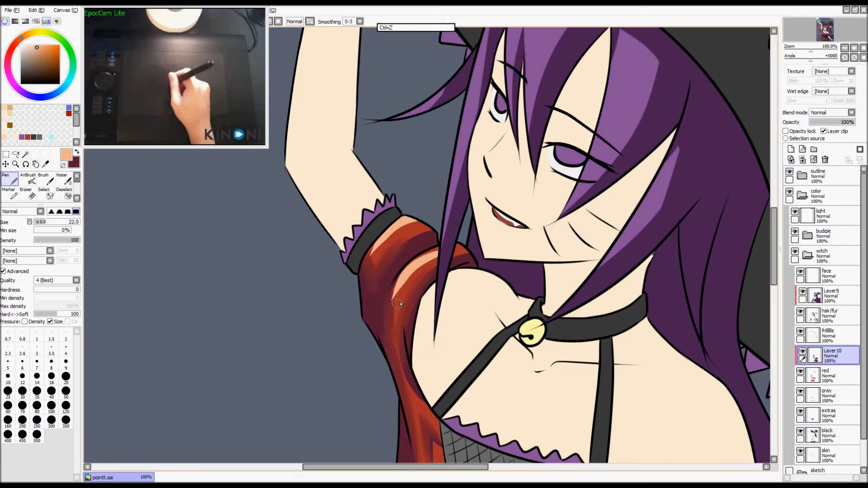
- Paint peach highlights on the bodice along the neckline beside the fishnet panel, undoing the last two strokes
key("space")
left_click_drag(385, 340, 356, 168)
left_click(414, 257, "ctrl+alt")
mouse_move(416, 260)
left_mouse_down()
mouse_move(535, 286)
mouse_move(497, 267)
mouse_move(537, 288)
left_mouse_up()
key("ctrl+z")
key("ctrl+z")
- Paint peach highlights down the two bright red skirt points beneath the lower belt with the Pen at size 39
key("space")
left_click_drag(407, 154, 540, 391)
left_click_drag(529, 341, 276, 128)
left_click_drag(327, 417, 467, 293)
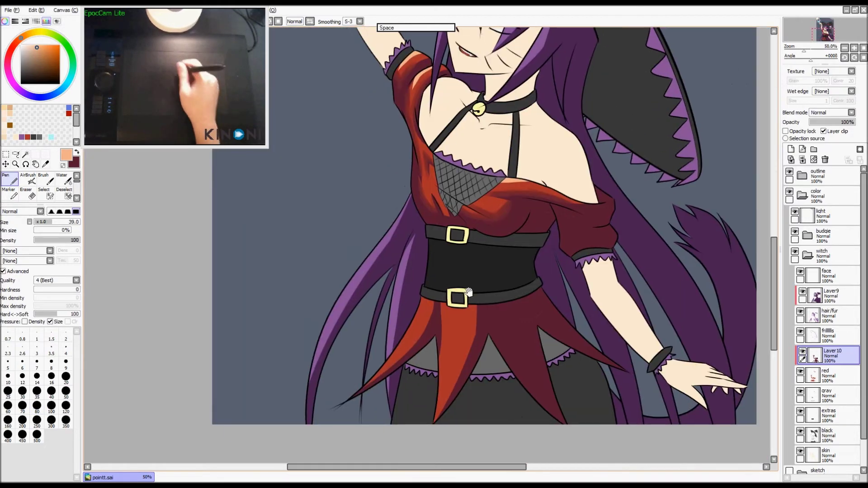
left_click_drag(423, 310, 404, 340)
left_click_drag(450, 323, 445, 392)
key("ctrl+z")
left_click_drag(449, 326, 440, 385)
- Try to soften the highlight edge near the raised sleeve's cuff with a blending brush at size 11
key("space")
left_click_drag(421, 253, 428, 372)
key("c")
scroll(424, 172, "up", 3)
mouse_move(425, 173)
left_mouse_down()
mouse_move(426, 182)
mouse_move(434, 175)
left_mouse_up()
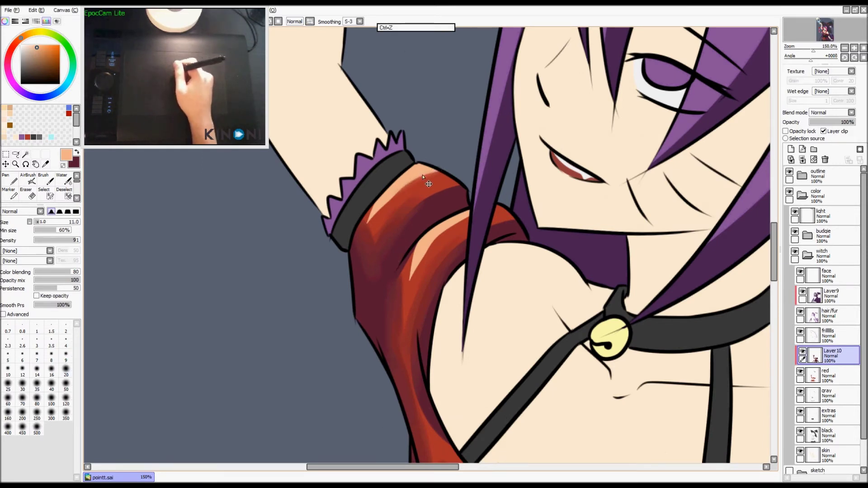
- Blend both highlights on the raised sleeve into the red folds with the Brush at size 13
key("b")
mouse_move(423, 175)
left_mouse_down("ctrl+alt")
mouse_move(395, 198)
mouse_move(405, 187)
mouse_move(361, 229)
mouse_move(376, 200)
left_mouse_up("ctrl+alt")
key("ctrl+z")
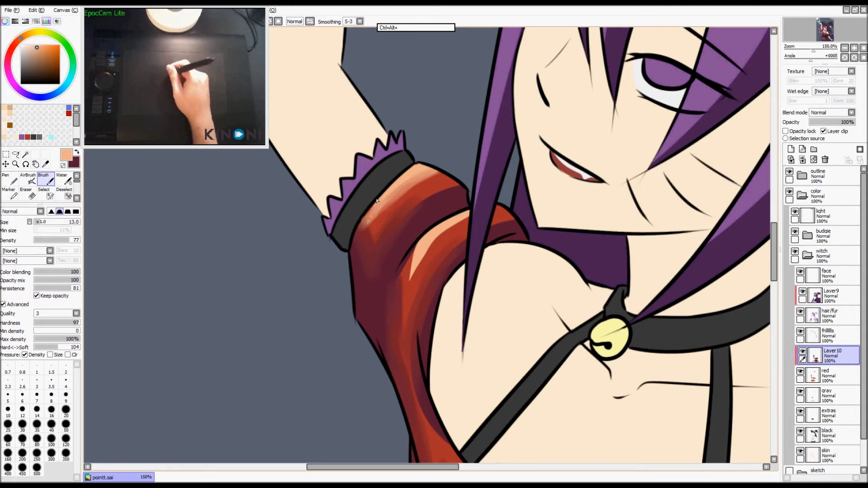
left_click_drag(466, 218, 411, 281)
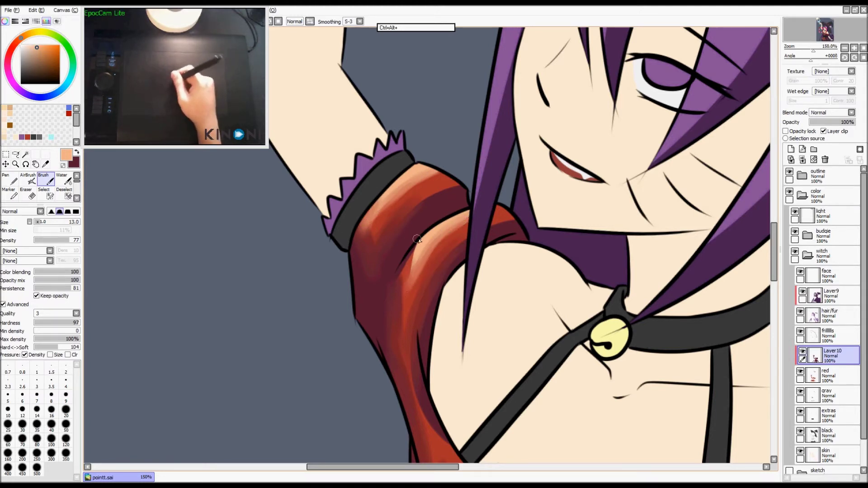
- Blend the highlights on the neckline and the two bright skirt points, using the Brush at sizes 43 and 35 on the skirt
scroll(508, 204, "down", 3)
left_click_drag(506, 297, 530, 247)
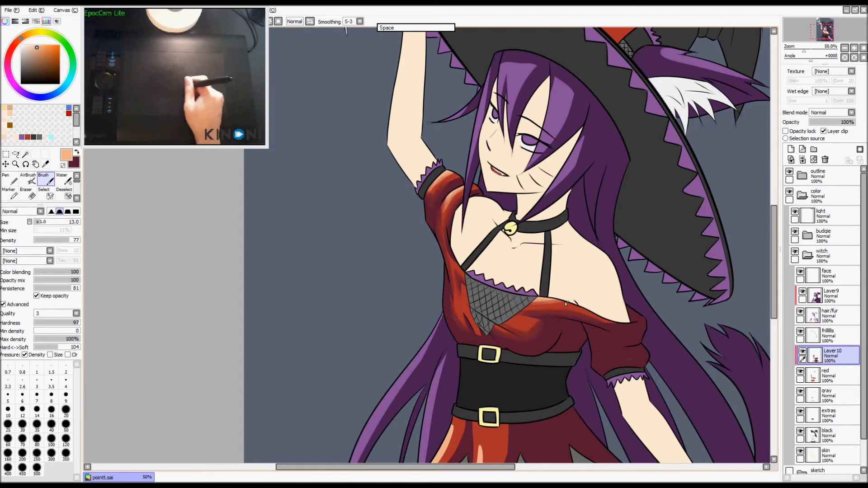
scroll(543, 321, "down", 2)
left_click_drag(538, 323, 510, 235)
scroll(459, 282, "up", 2)
left_click_drag(463, 281, 453, 282)
left_click_drag(478, 285, 448, 341)
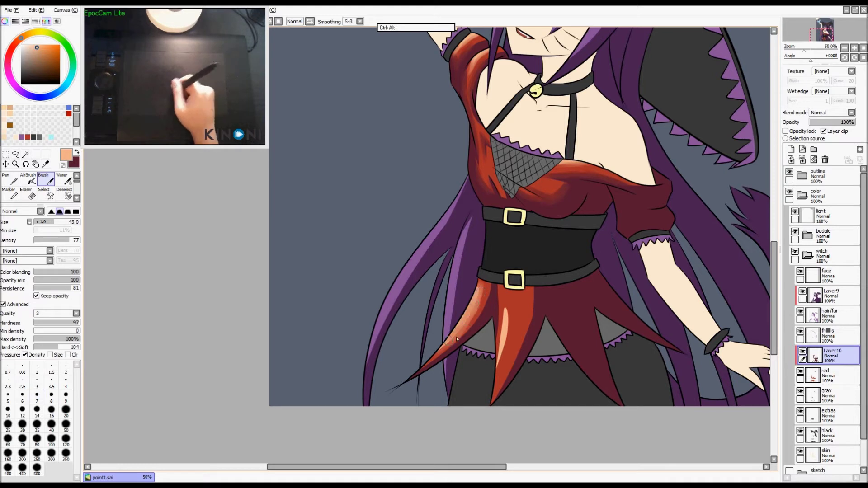
mouse_move(511, 310)
left_mouse_down()
mouse_move(490, 378)
mouse_move(505, 317)
left_mouse_up()
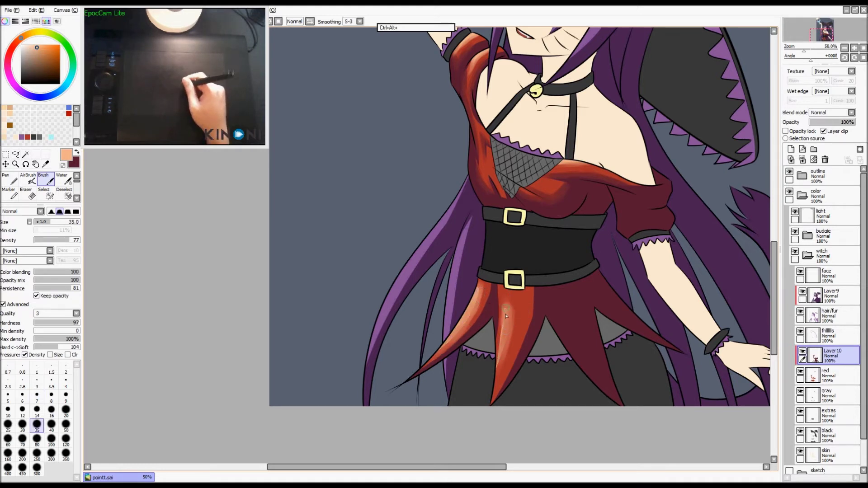
key("shift+z")
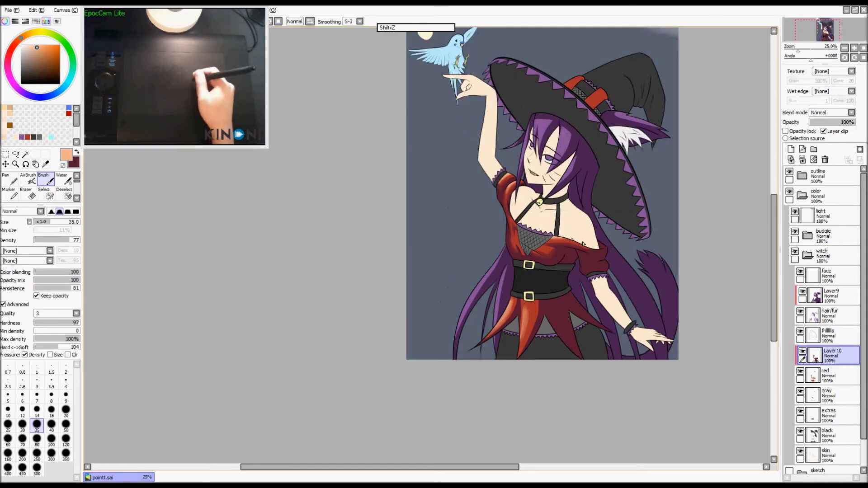
- Try to shade the skirt points and bodice side in dark maroon with a soft-tipped AirBrush in Multiply mode at size 231
key("v")
key("x")
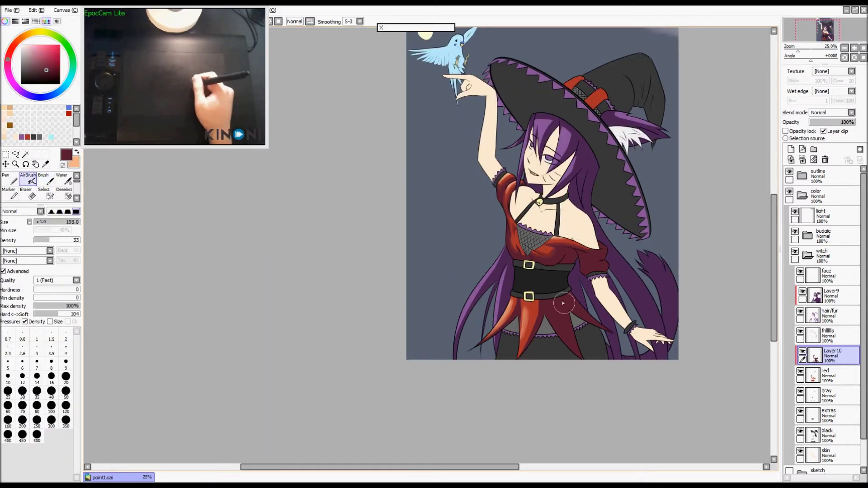
left_click(27, 211)
left_click(55, 219)
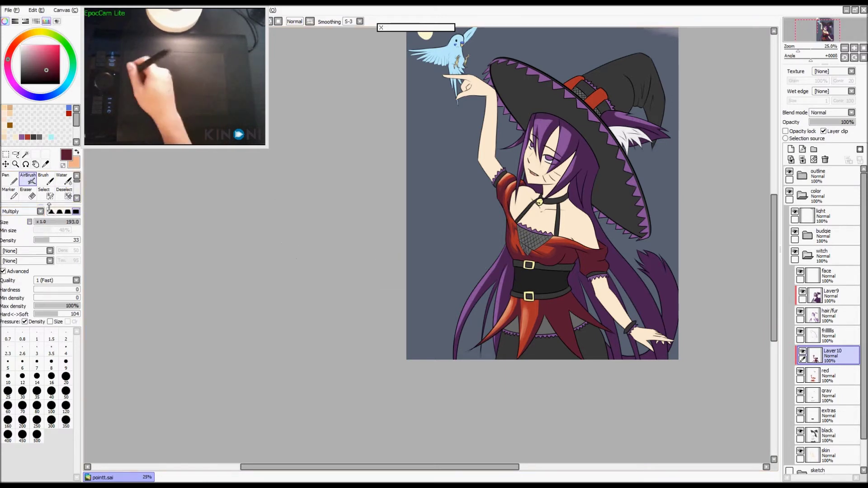
left_click(51, 211)
left_click_drag(555, 288, 571, 286, "ctrl+alt")
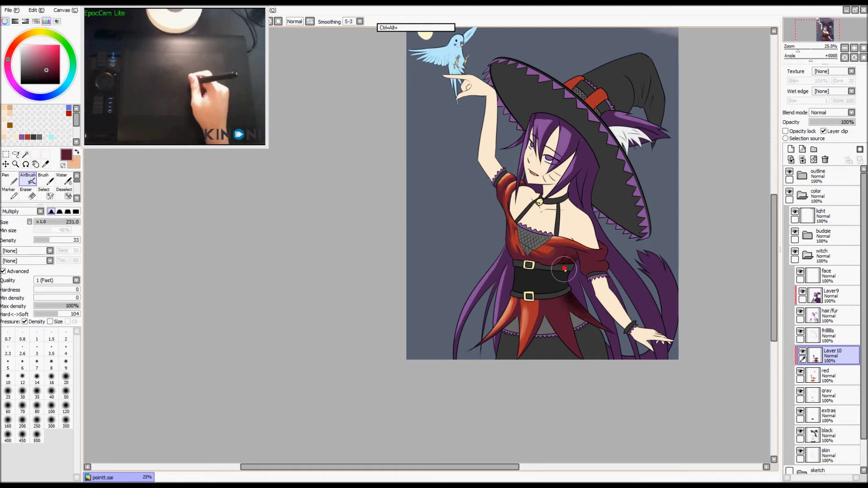
mouse_move(558, 303)
left_mouse_down()
mouse_move(571, 344)
mouse_move(582, 321)
left_mouse_up()
left_click_drag(576, 271, 579, 261)
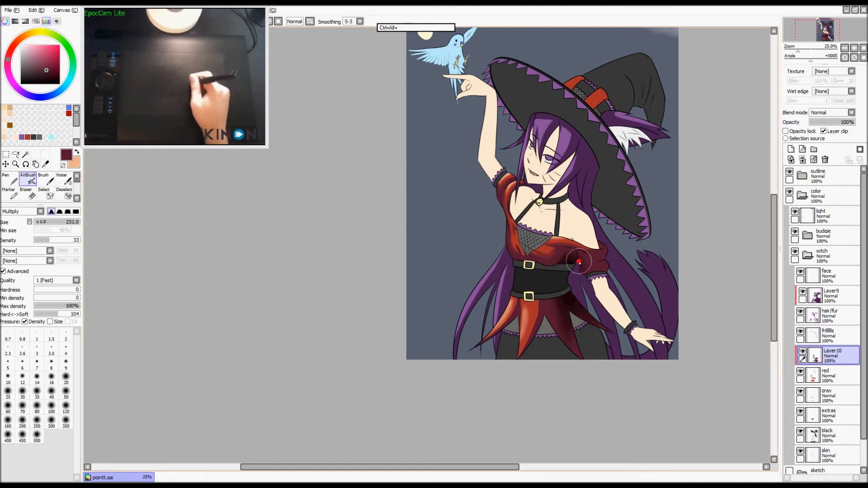
key("ctrl+z")
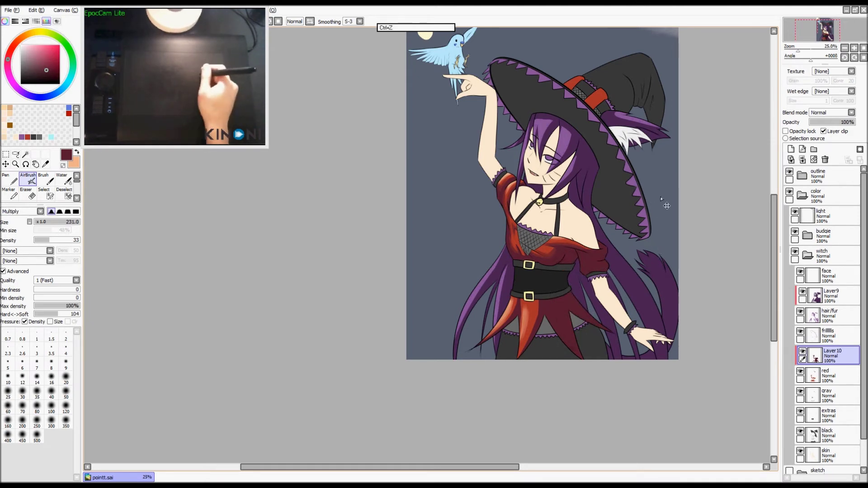
- Paint a darker maroon shadow along the underside of the bust above the upper belt with the Pen at size 65
scroll(587, 295, "up", 2)
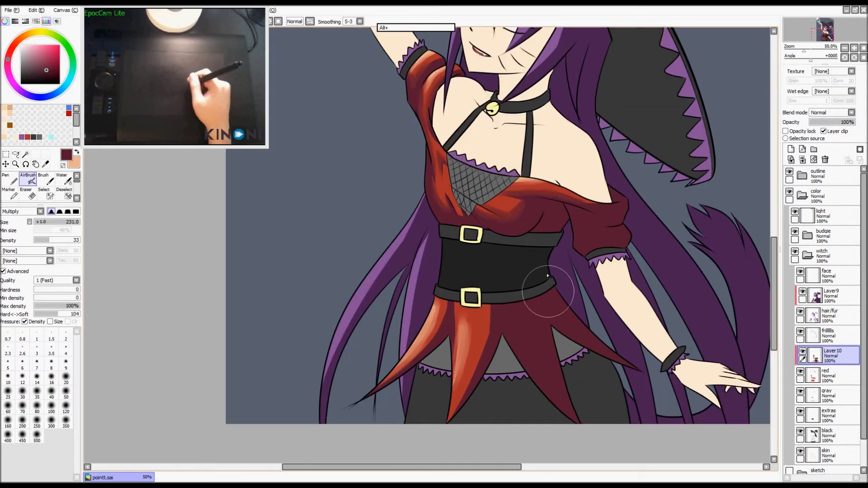
key("b")
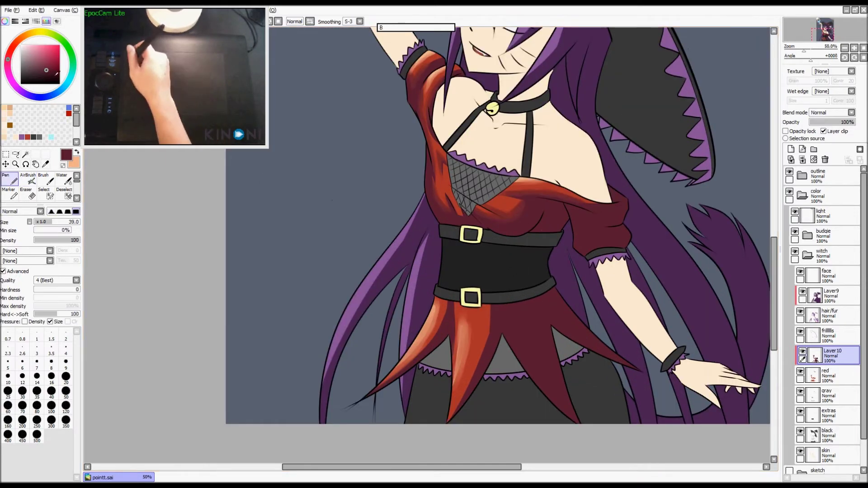
key("alt")
left_click(49, 74)
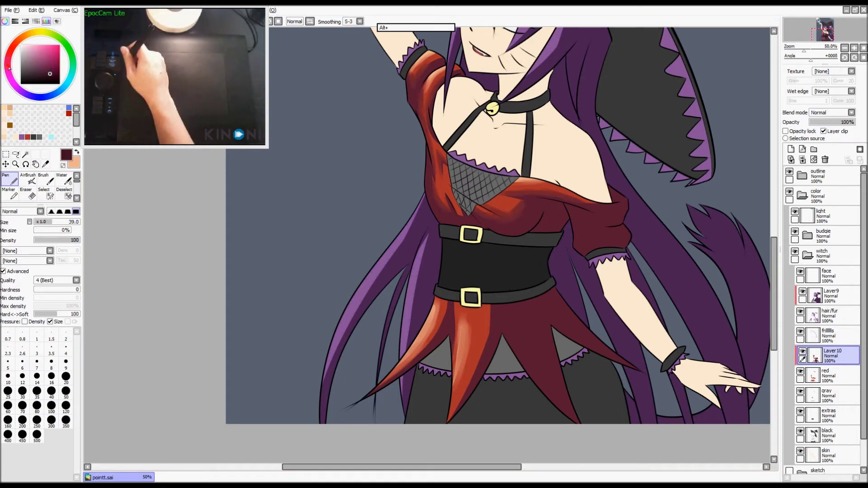
mouse_move(540, 207)
left_mouse_down()
mouse_move(510, 248)
mouse_move(534, 217)
mouse_move(506, 240)
mouse_move(454, 218)
mouse_move(472, 245)
mouse_move(427, 229)
left_mouse_up()
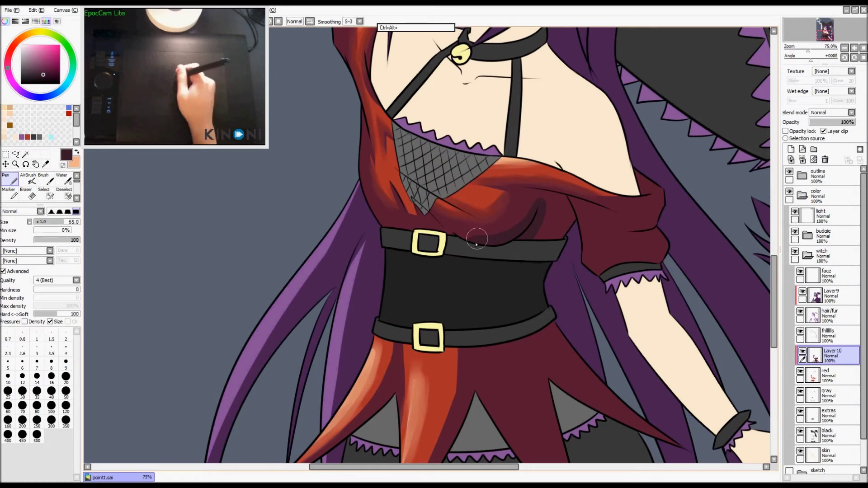
key("ctrl+z")
mouse_move(537, 209)
left_mouse_down()
mouse_move(499, 242)
mouse_move(433, 233)
left_mouse_up()
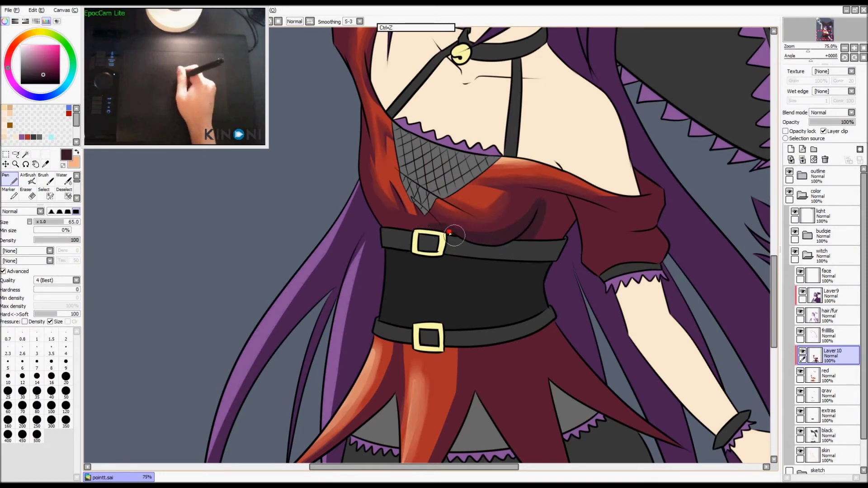
- Extend the darker maroon shadow across the bodice side under the arm and over the folds of the lowered sleeve
left_click_drag(488, 240, 431, 213)
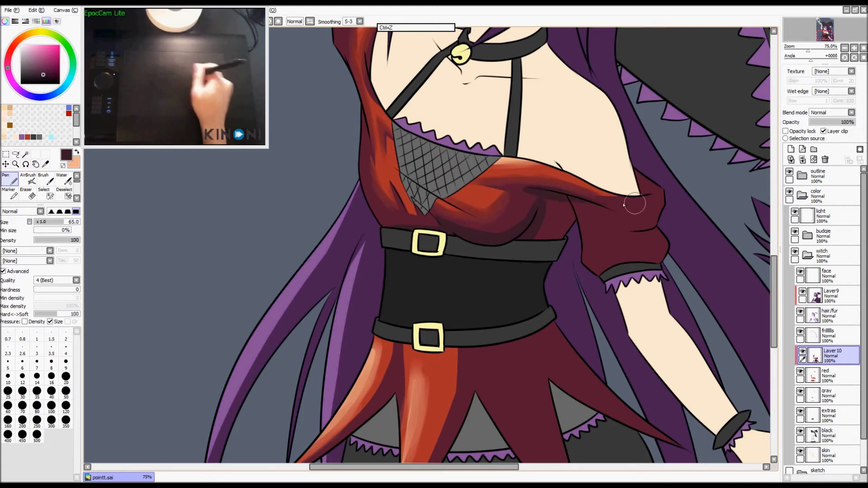
key("ctrl+z")
mouse_move(544, 192)
left_mouse_down()
mouse_move(550, 217)
mouse_move(540, 236)
left_mouse_up()
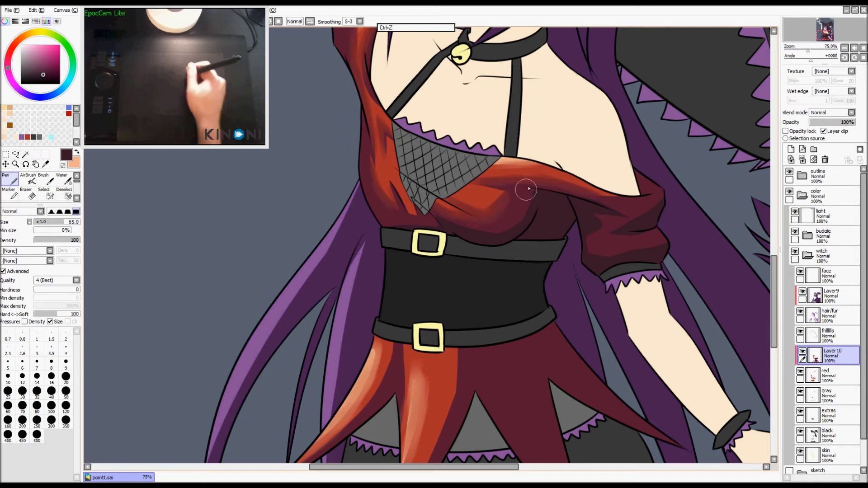
- Blend the darker shadow edges under the bust and on the lowered sleeve with the Brush at size 35
key("r")
key("v")
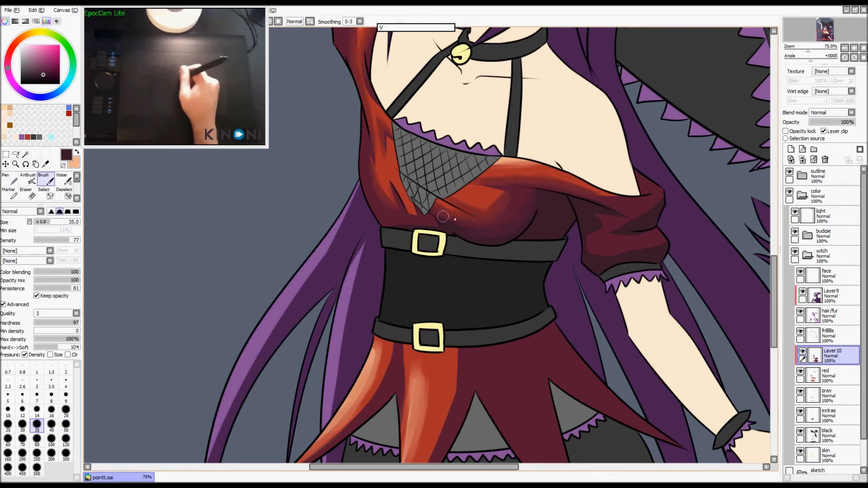
key("ctrl+shift+z")
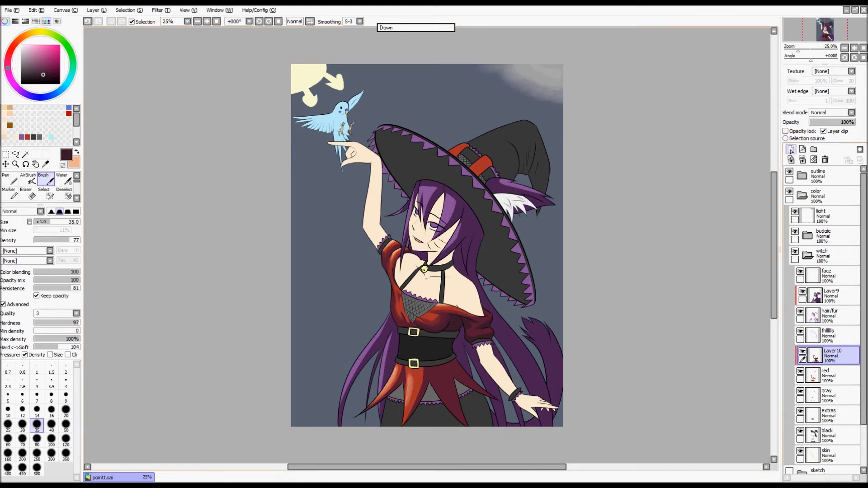
- Add a new layer above Layer10 and name it "edit"
left_click(791, 149)
double_click(828, 352)
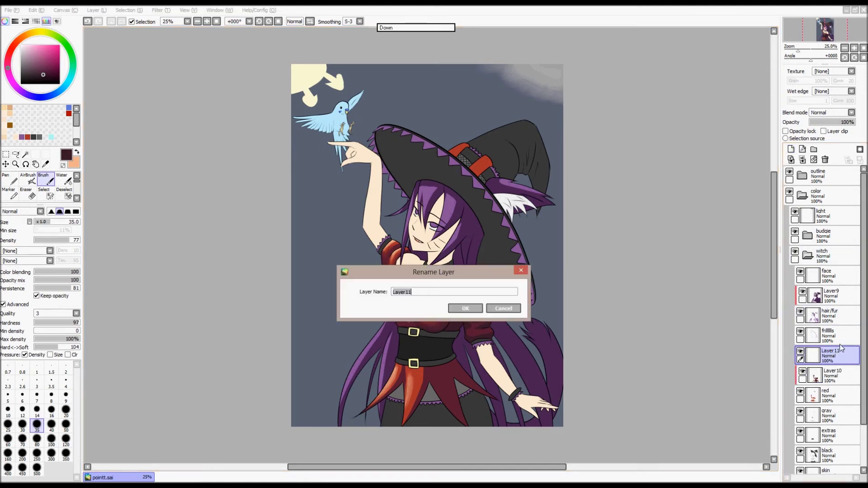
type("edit")
key("Return")
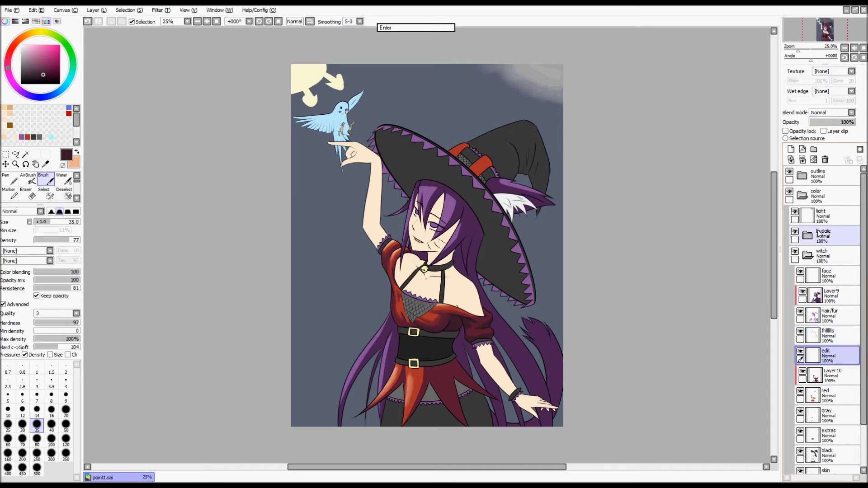
- Airbrush a large soft dark maroon spot on the empty background beside the witch's raised arm
key("a")
scroll(322, 237, "up", 1)
mouse_move(325, 242)
left_mouse_down()
mouse_move(336, 285)
mouse_move(326, 362)
left_mouse_up()
left_click_drag(326, 266, 357, 271)
- Replace the edit layer with a pasted copy of a narrow vertical strip taken through the dark spot
left_click(5, 154)
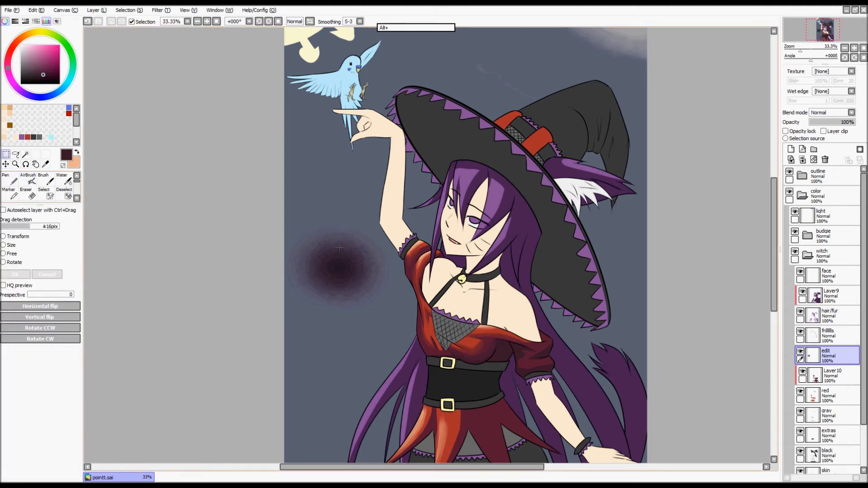
left_click_drag(337, 233, 335, 269)
key("ctrl+c")
left_click(825, 159)
key("ctrl+v")
- Stretch the pasted strip sideways into a wide gradient block over the raised arm and face
key("ctrl+t")
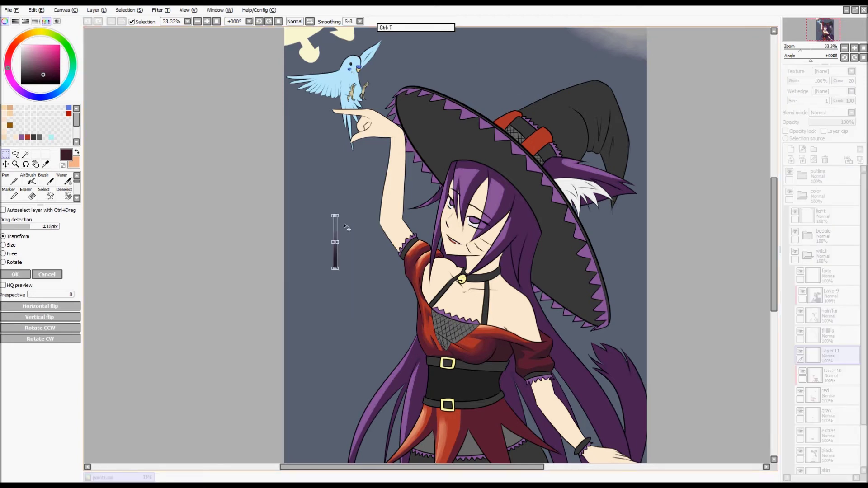
key("z")
left_click_drag(335, 214, 514, 107)
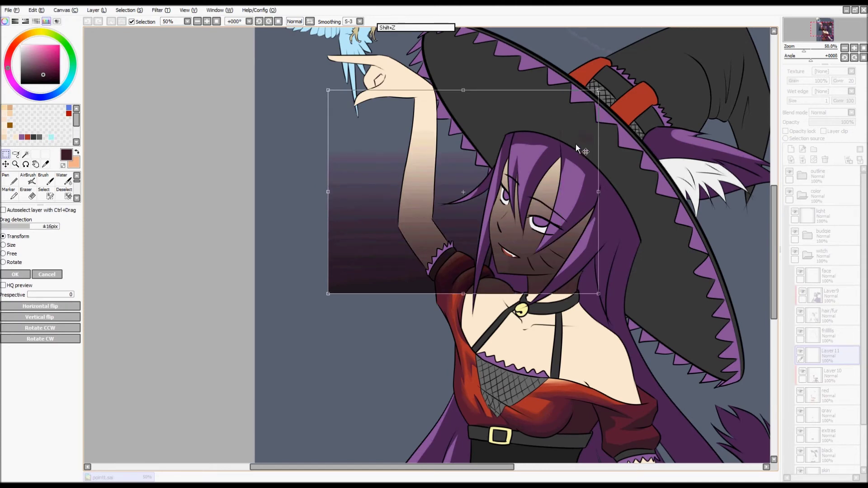
key("shift+z")
key("shift+z")
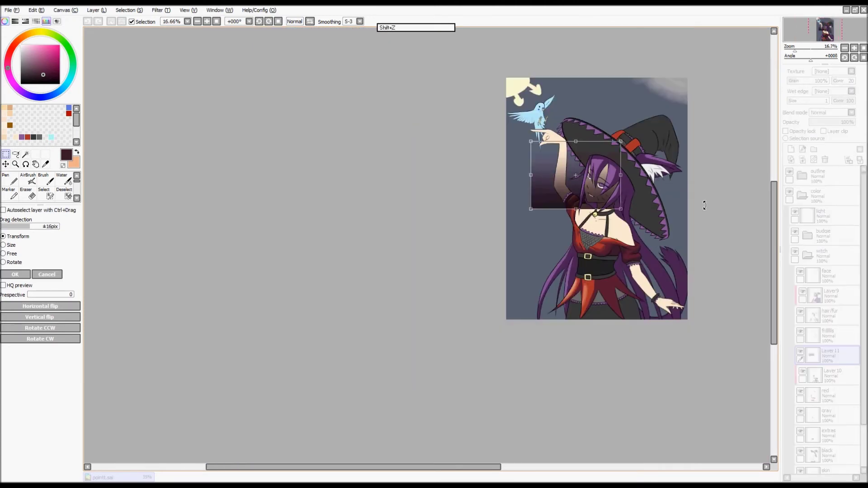
- Enlarge and rotate the gradient block so it covers the canvas diagonally from the upper edge, fading toward the lower edge
left_click_drag(619, 205, 542, 267)
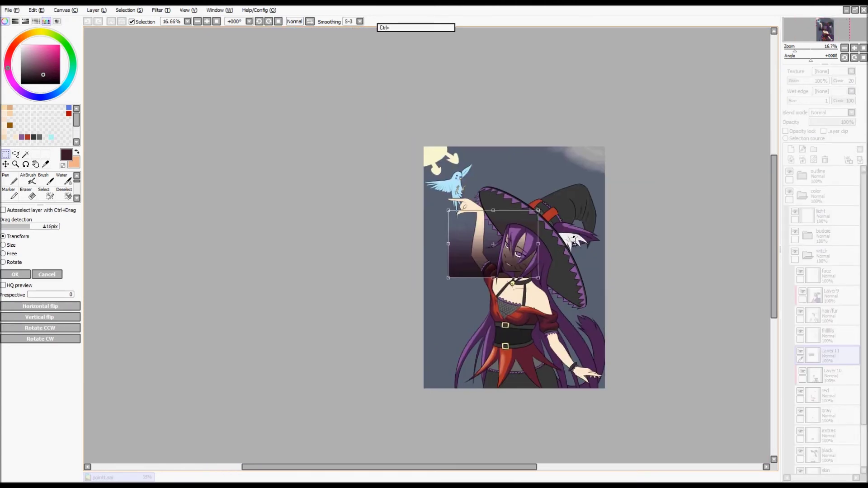
left_click_drag(577, 241, 576, 383)
left_click_drag(557, 331, 505, 287)
left_click_drag(512, 231, 622, 180)
left_click_drag(560, 207, 573, 260)
left_click_drag(560, 346, 608, 381)
left_click_drag(587, 318, 577, 302)
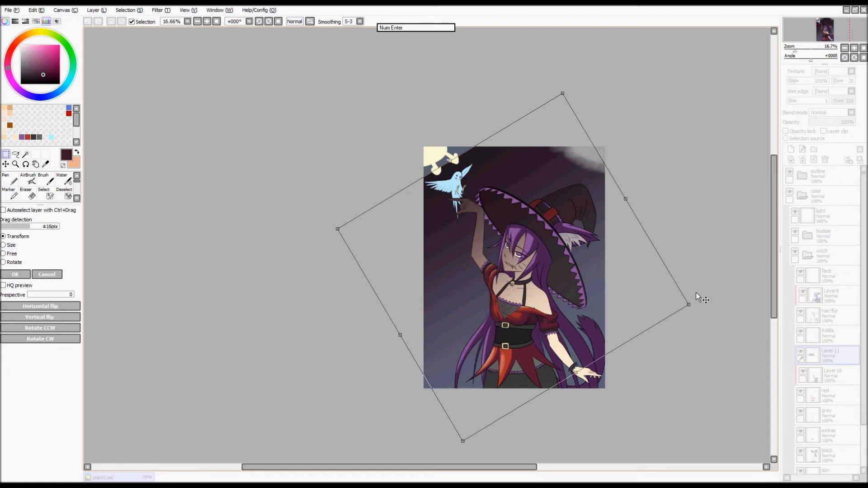
- Load the gradient layer as a selection, hide that layer, and make the collapsed witch folder active
left_click(813, 357, "ctrl")
left_click(800, 353)
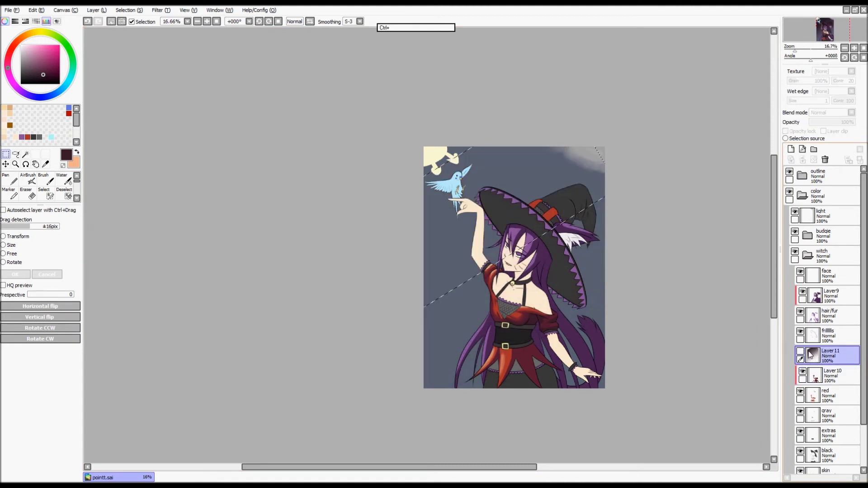
left_click(824, 258)
left_click(823, 258)
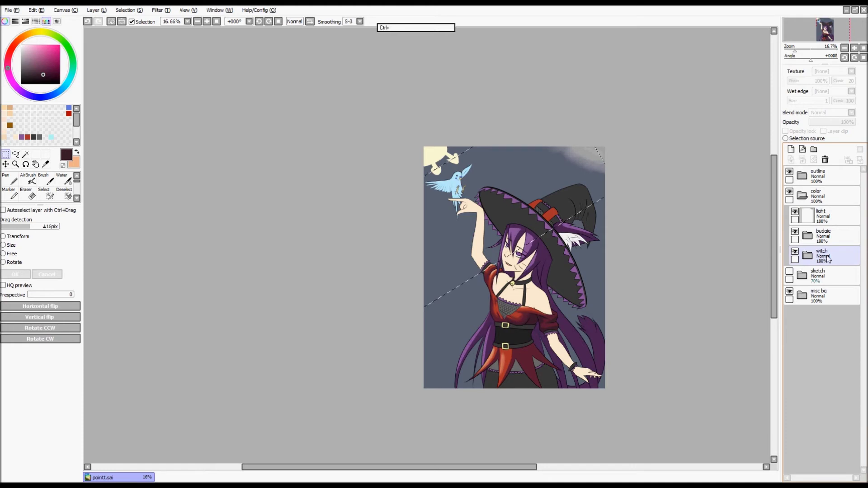
left_click(829, 259)
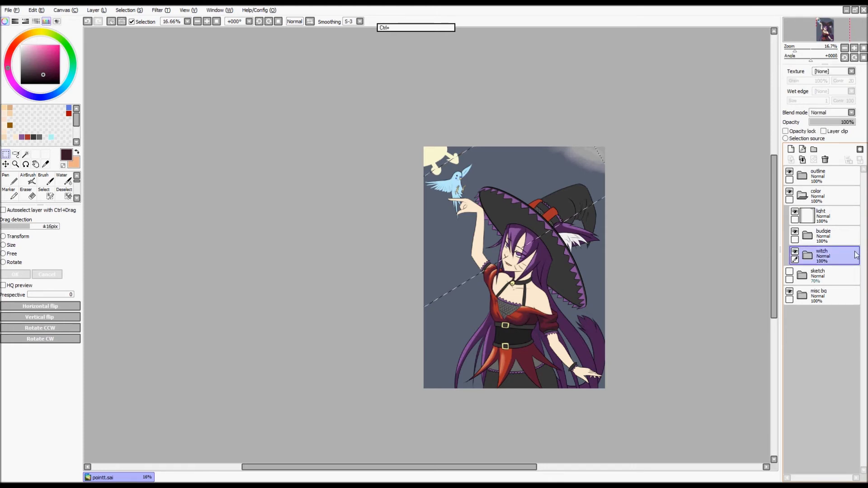
- Apply Brightness/Contrast to the witch folder within the gradient selection, with brightness +30 and contrast +41
key("ctrl+shift+u")
left_click_drag(712, 88, 749, 108)
mouse_move(684, 117)
left_mouse_down()
mouse_move(635, 117)
mouse_move(683, 117)
left_mouse_up()
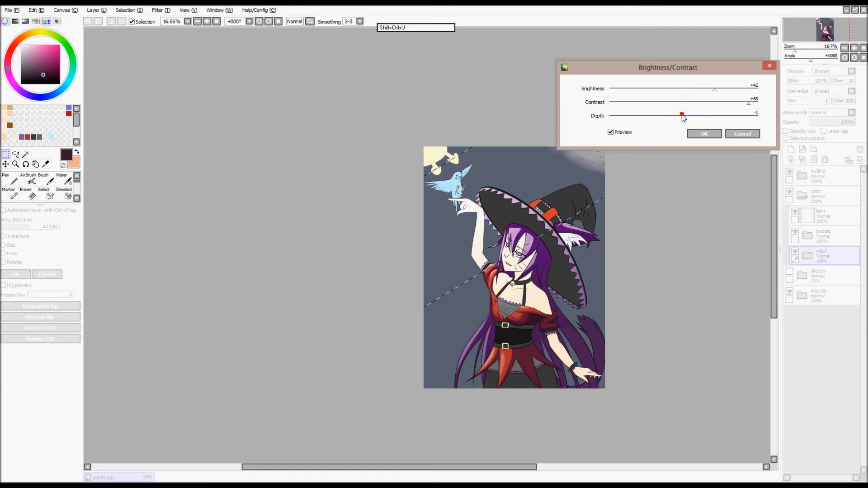
left_click_drag(714, 90, 685, 91)
left_click_drag(749, 103, 714, 103)
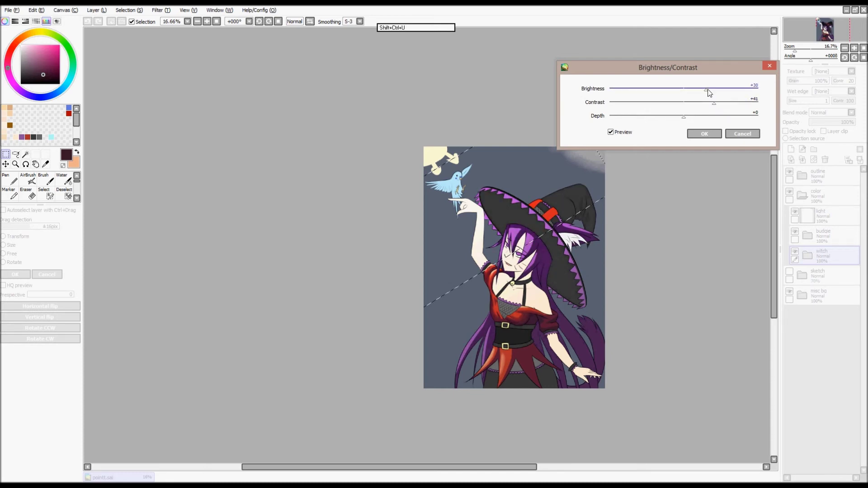
left_click(709, 133)
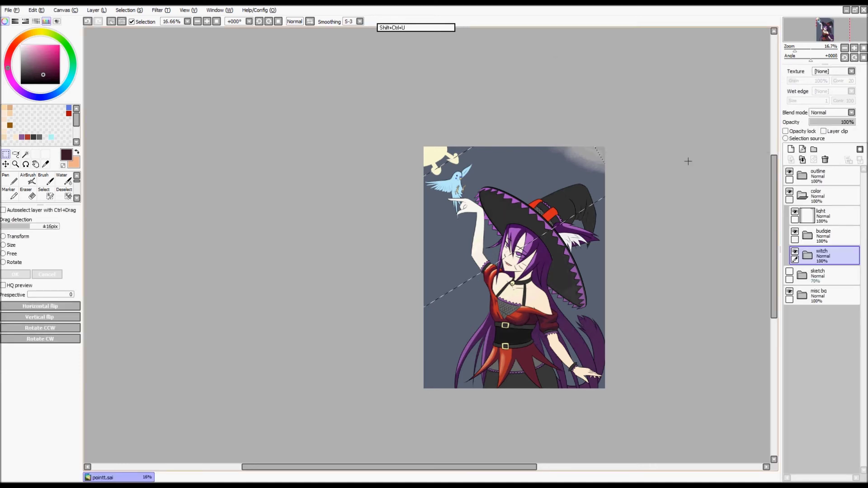
- Invert the selection and try darkening the witch folder with brightness -45 and contrast -22
key("ctrl+shift+i")
key("ctrl+shift+u")
left_click_drag(683, 89, 668, 105)
left_click_drag(668, 89, 649, 93)
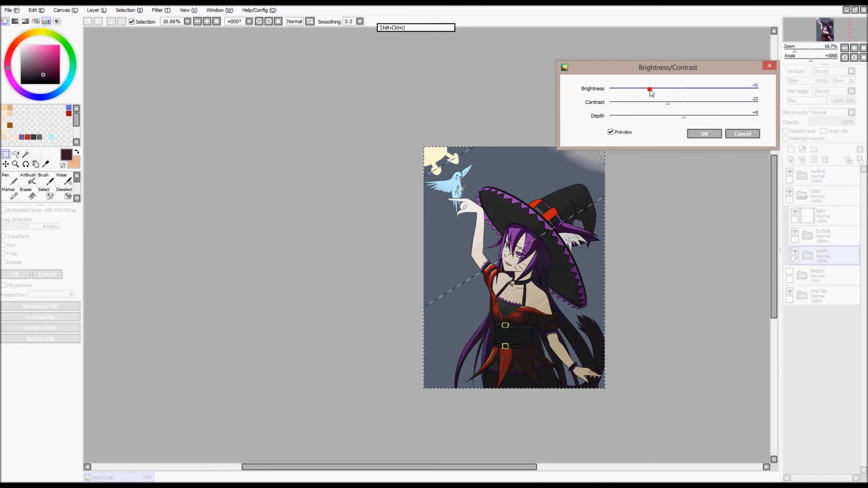
left_click(742, 134)
- Undo the selection and brightness changes on the witch folder and delete the gradient layer
key("ctrl+z")
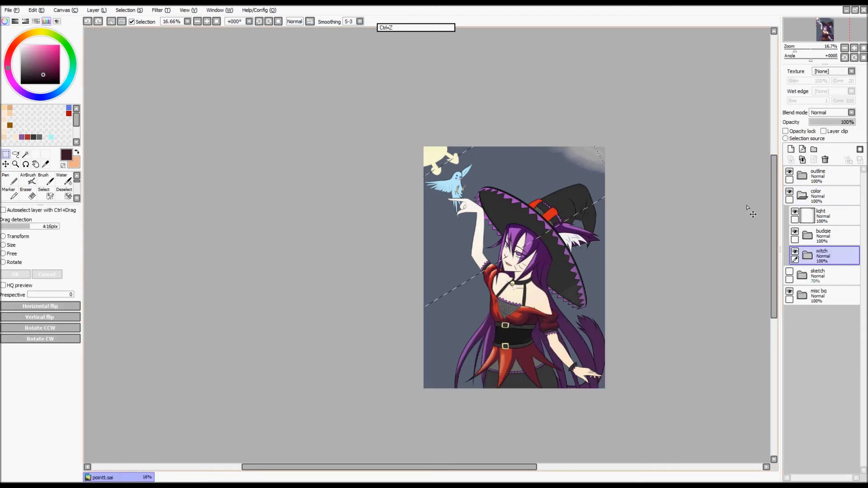
key("ctrl+z")
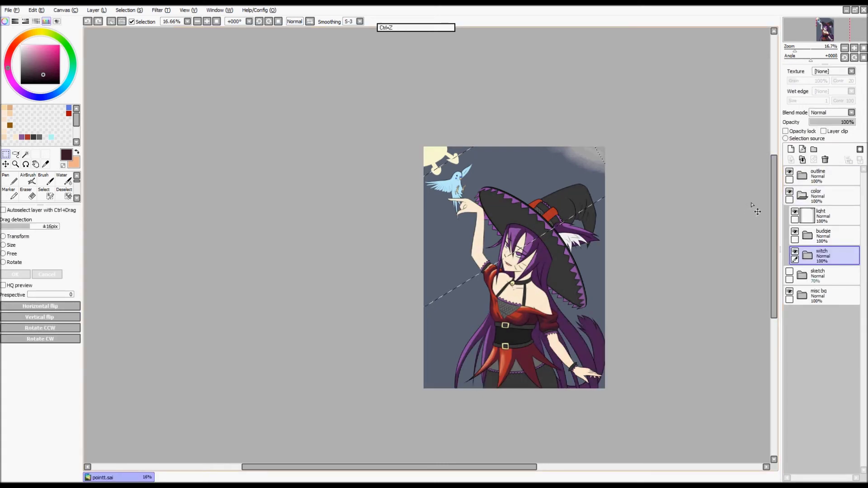
key("ctrl+z")
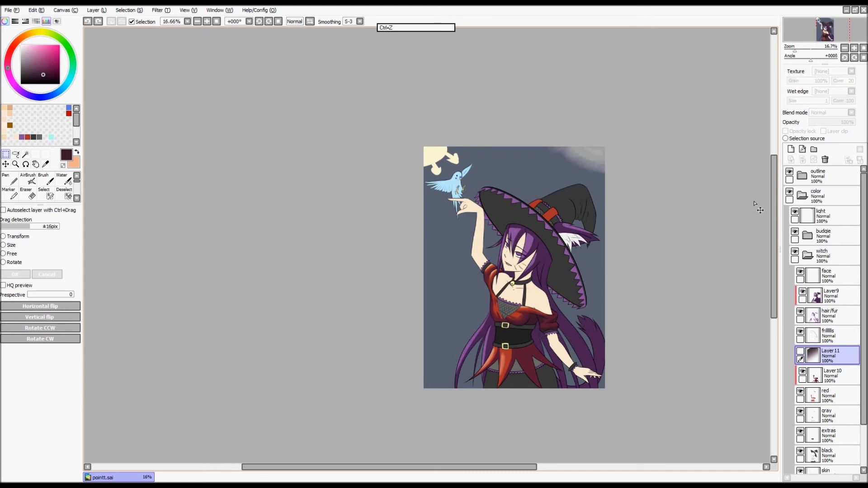
key("ctrl+z")
left_click(826, 160)
key("shift+ctrl+z")
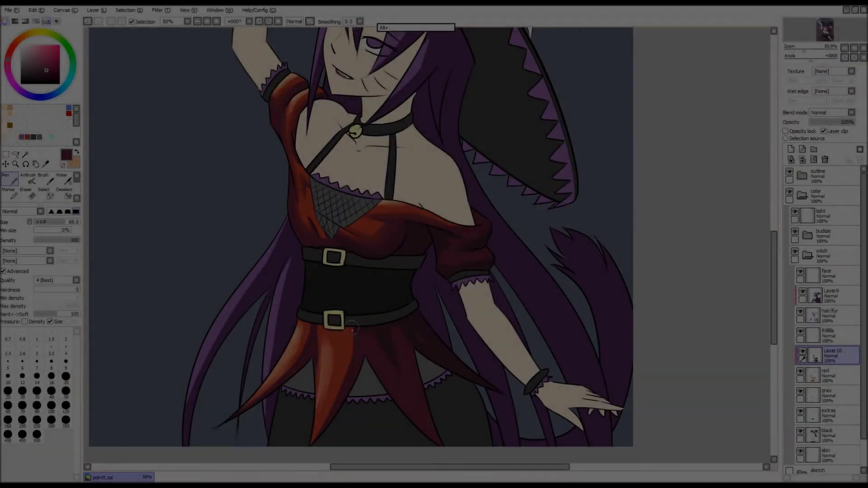
- Paint dusty-pink skin shadow along the bare shoulder on Layer15 with the Pen at size 57
scroll(335, 362, "up", 3)
scroll(317, 271, "down", 3)
scroll(452, 239, "up", 3)
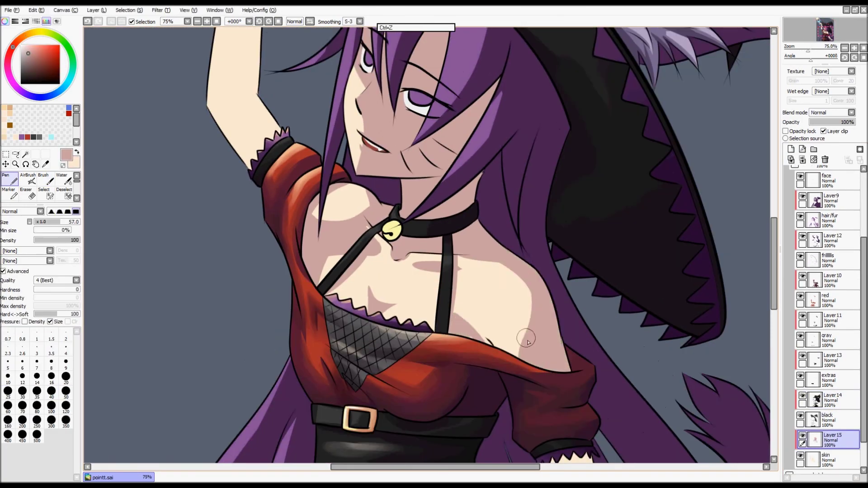
left_click_drag(527, 338, 470, 294)
- Blend the skin shadow edges on the raised hand and forearm with the Brush at size 21
scroll(490, 258, "down", 1)
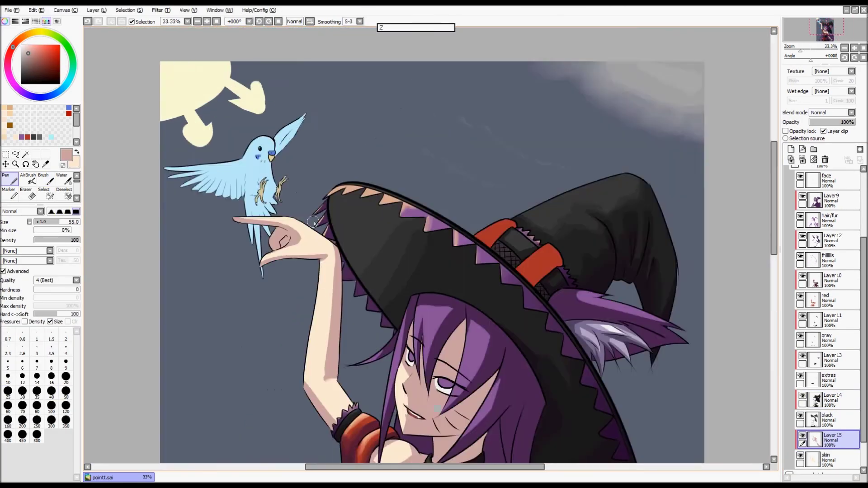
key("v")
scroll(313, 222, "up", 1)
left_click_drag(290, 249, 357, 148)
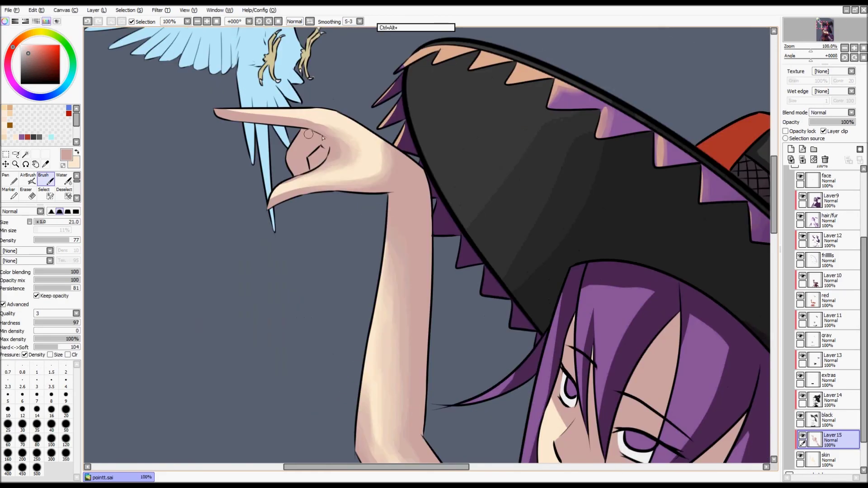